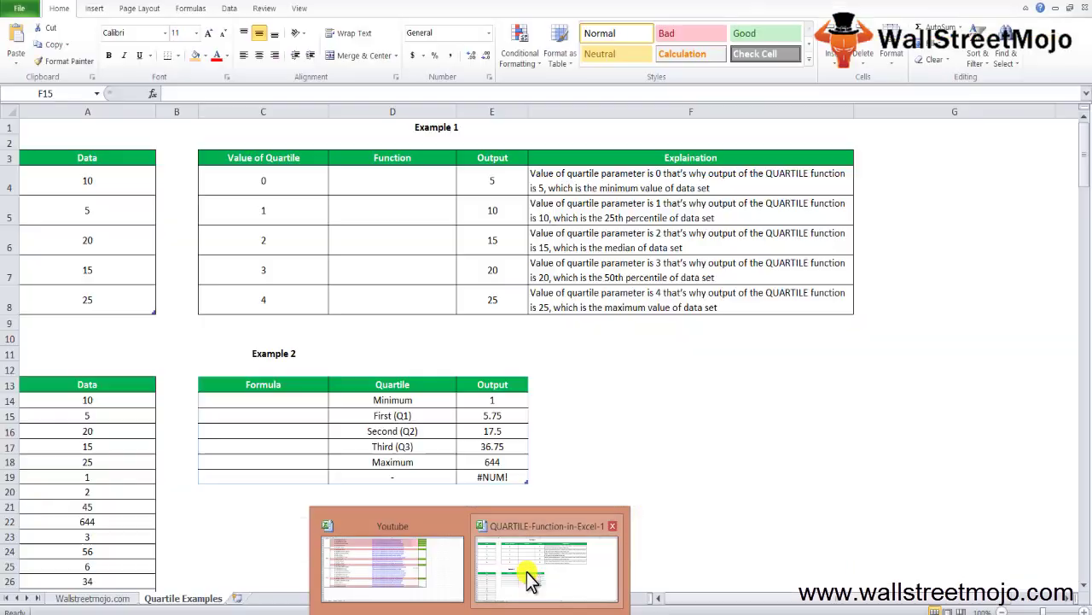
Switch to the QUARTILE-Function-in-Excel workbook and select cell C41 in the empty area below the example tables
click(519, 577)
click(351, 429)
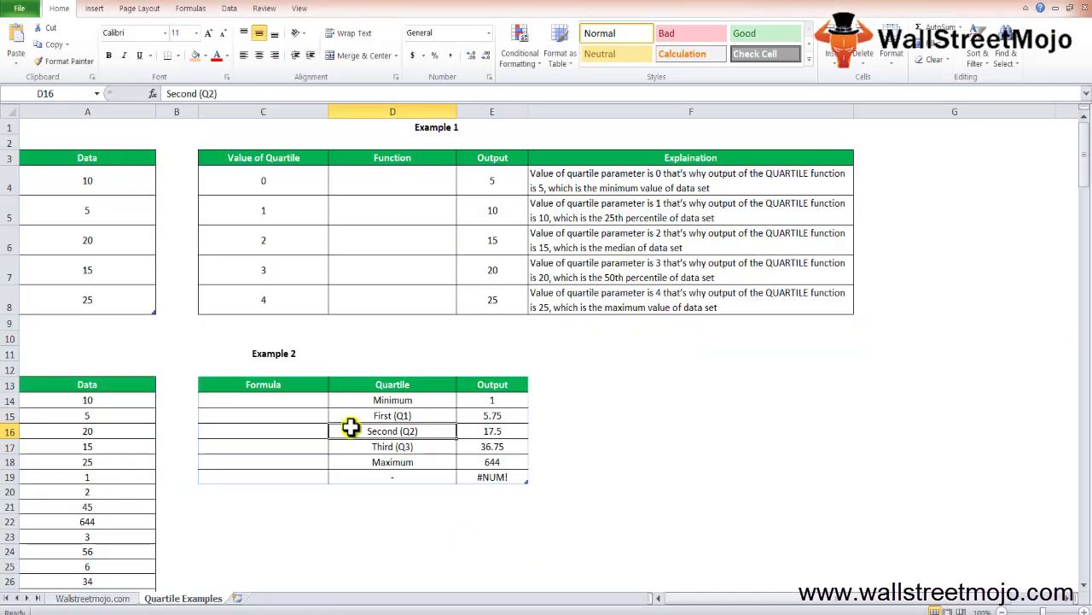
key(Page_Down)
click(215, 333)
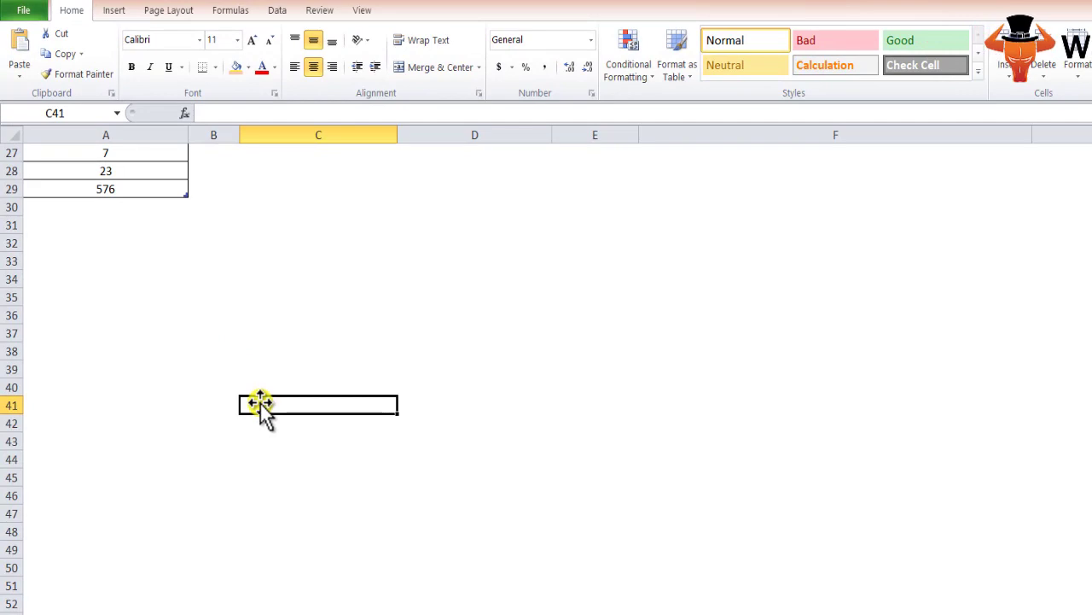
key(Up)
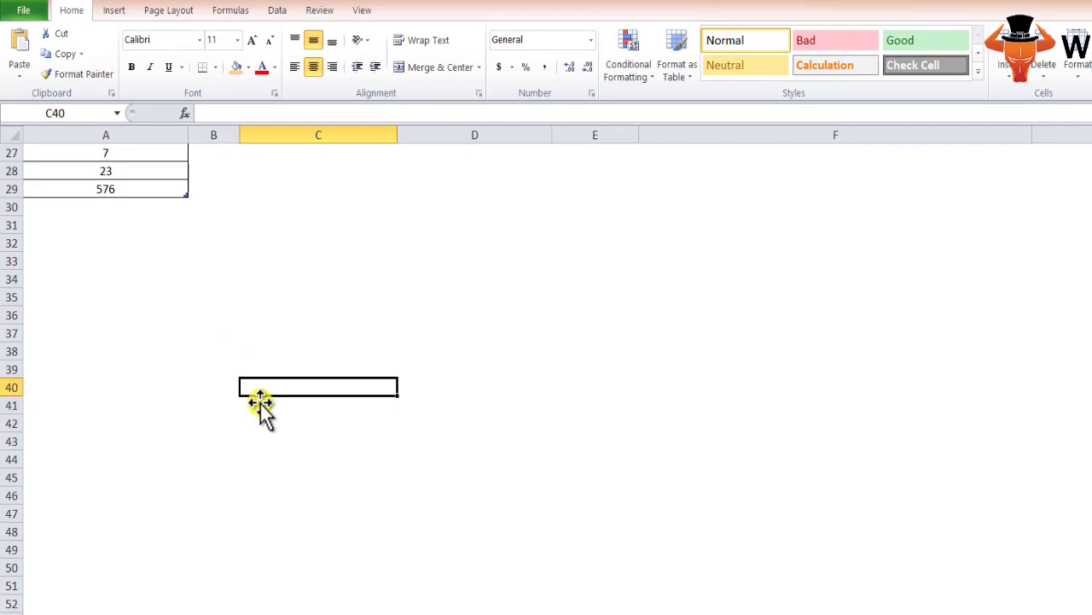
key(Up)
key(Up)
key(Left)
key(Left)
key(Right)
key(Right)
key(Down)
key(Down)
key(Down)
key(Down)
key(Down)
key(Down)
key(Down)
key(Down)
key(Down)
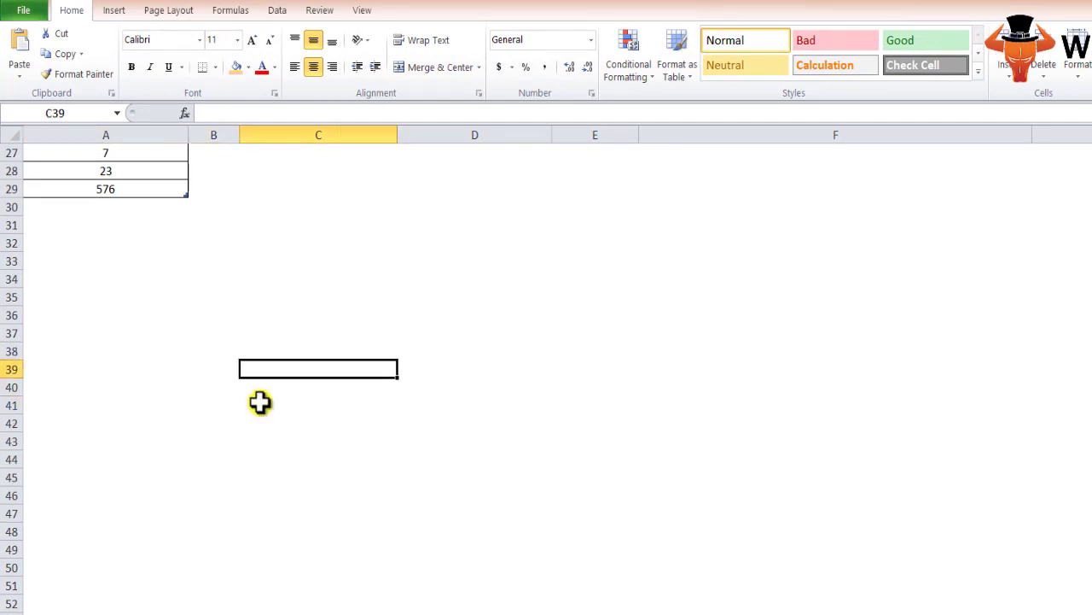
Enter the heading "Quantile" in cell B38 and "3 Quartiles" in B39 beneath it
key(Left)
key(Up)
key(Up)
key(Up)
key(Up)
key(Up)
key(Up)
key(Up)
key(Up)
key(Up)
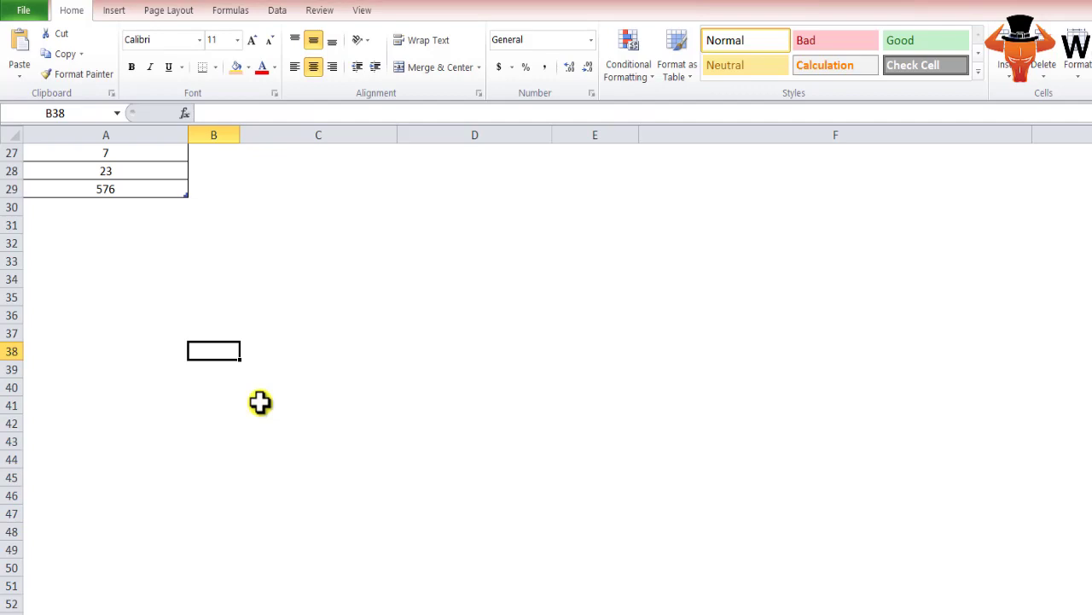
text(Q)
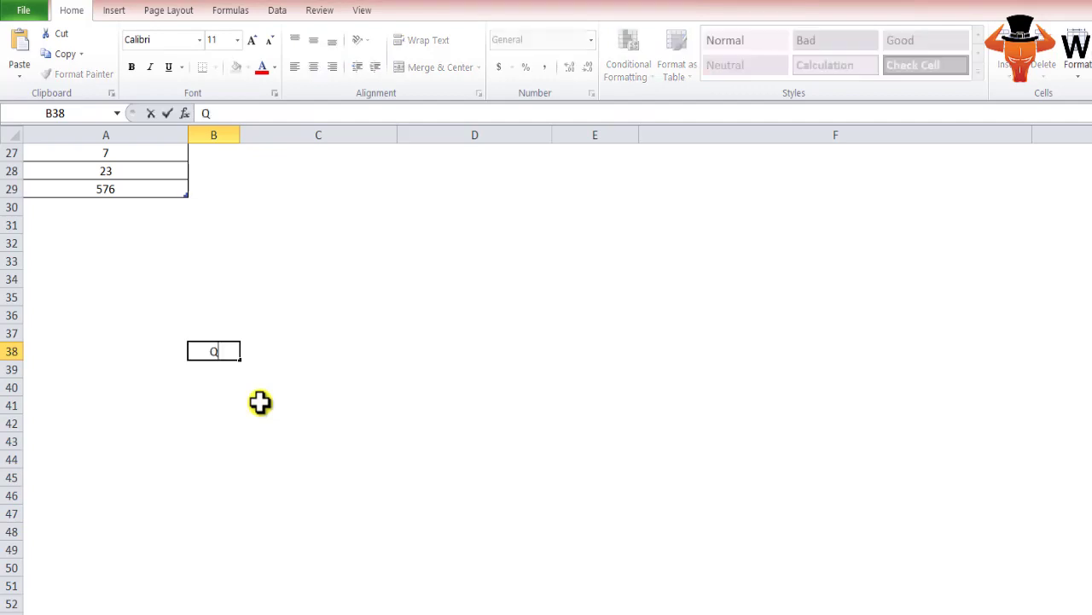
text(uantile)
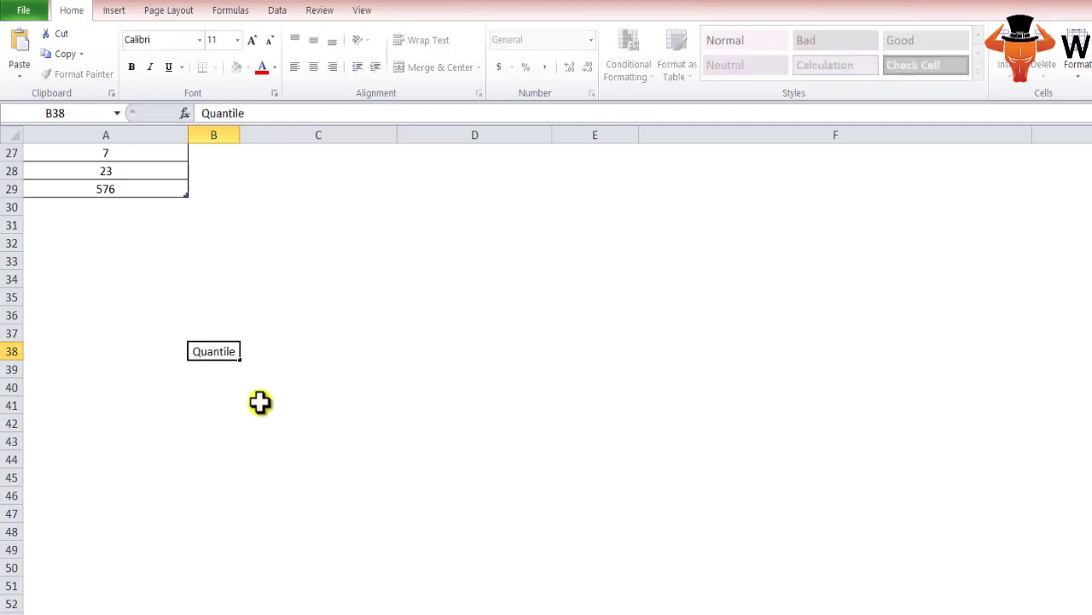
key(Return)
text(3)
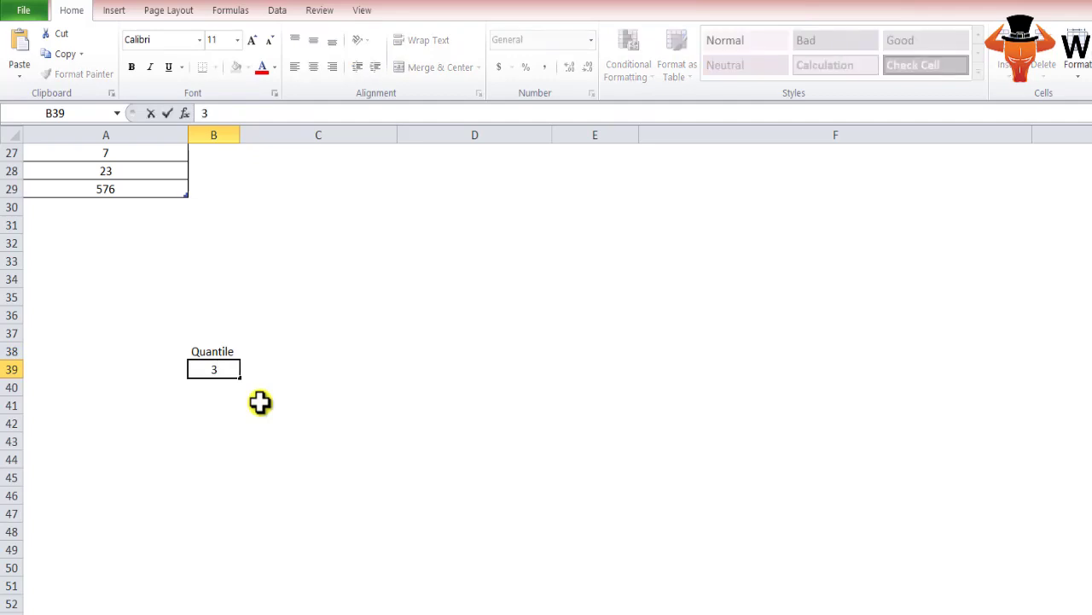
text( Quartiles)
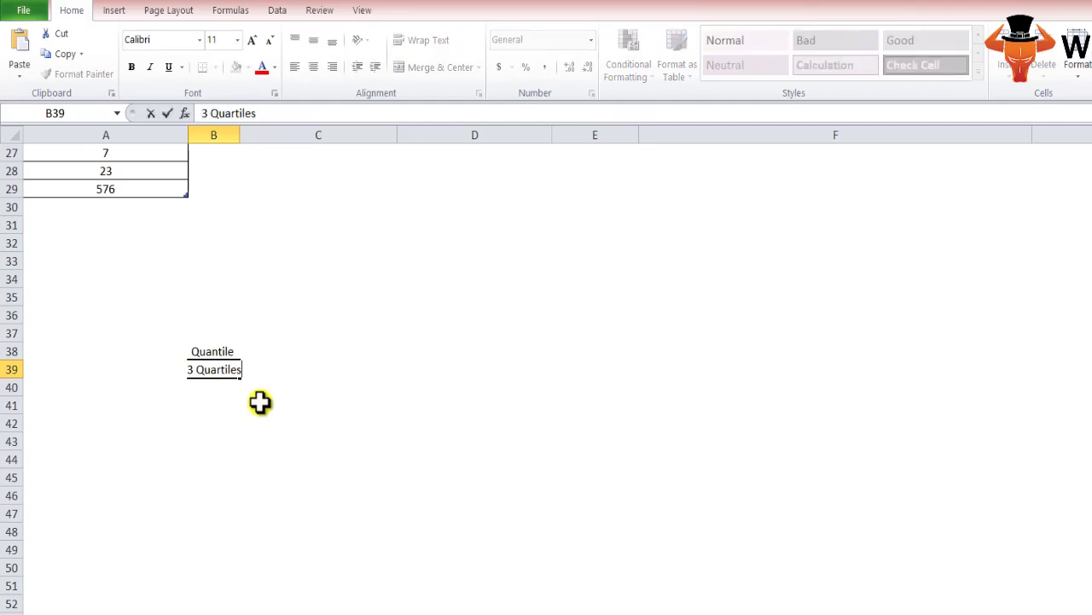
key(Return)
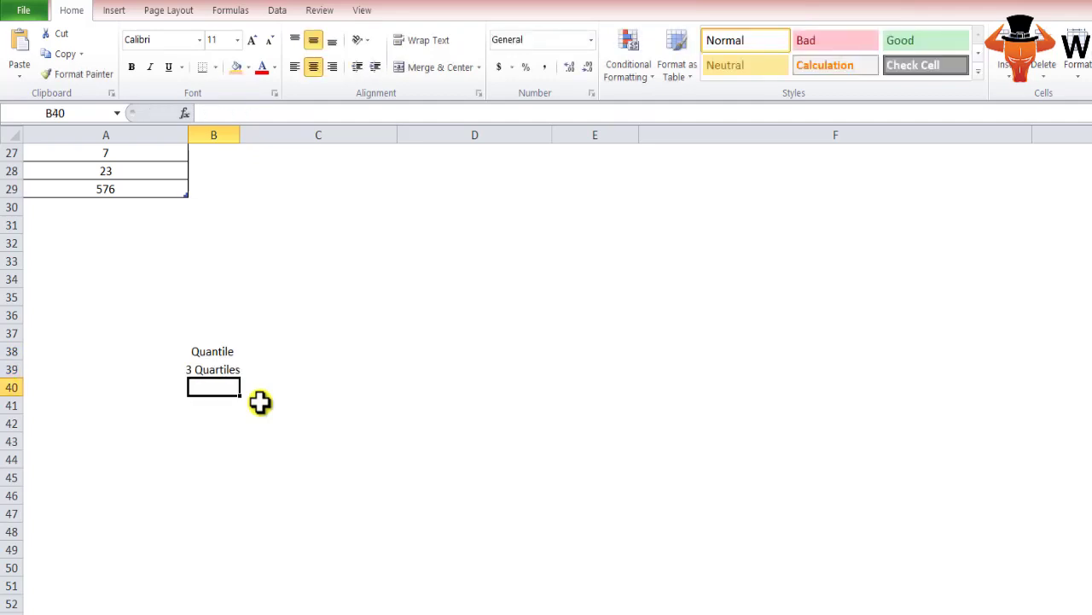
Label cell B40 "Q1" and enter its description "Middle Number" in C40
text(Q1)
key(Return)
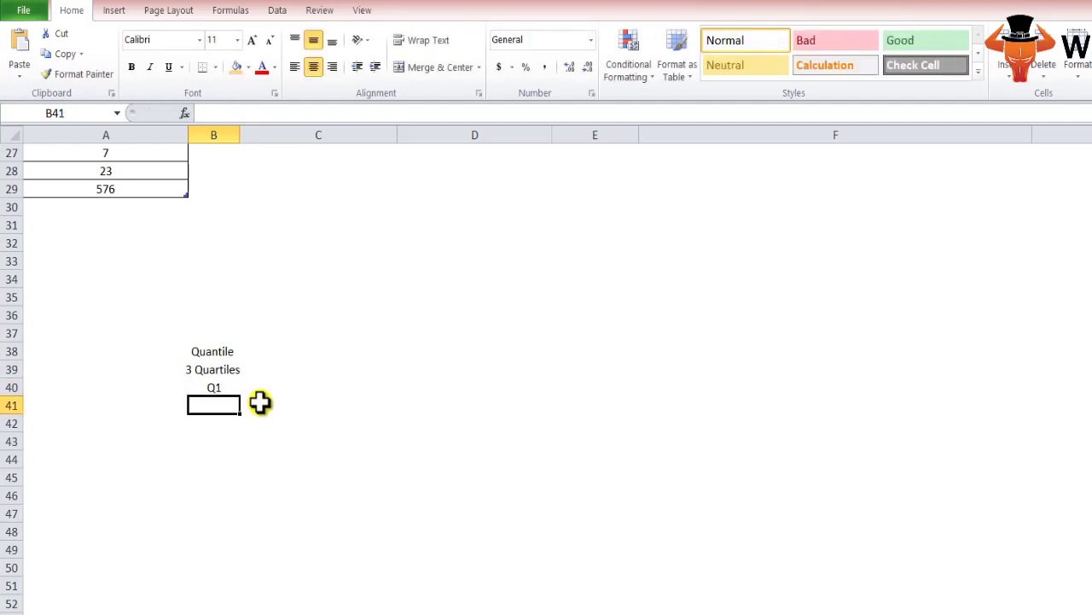
key(Up)
key(Right)
text(Middle)
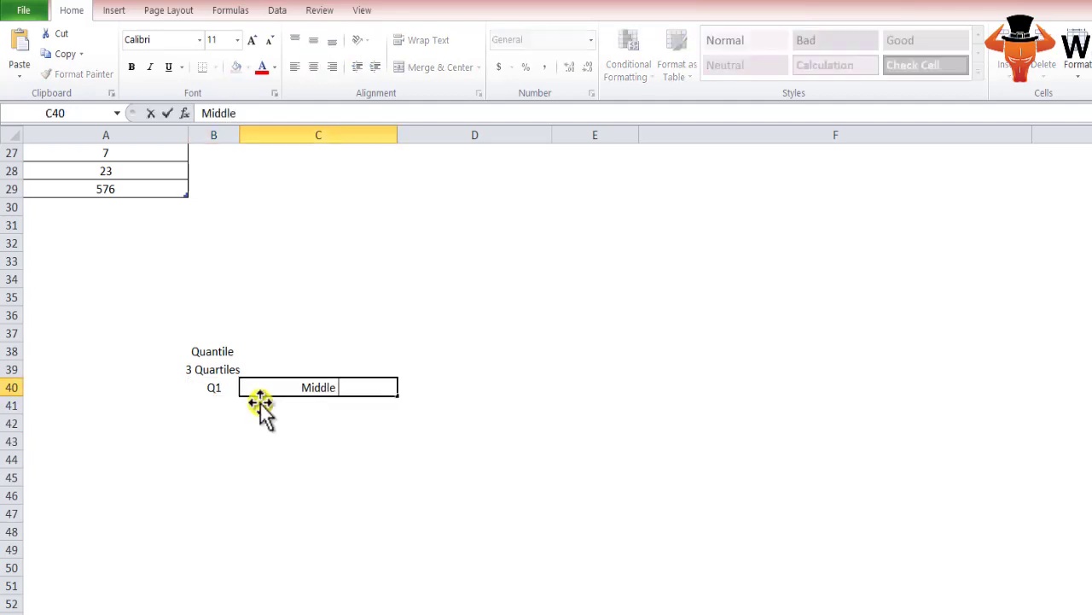
text( Number)
key(Return)
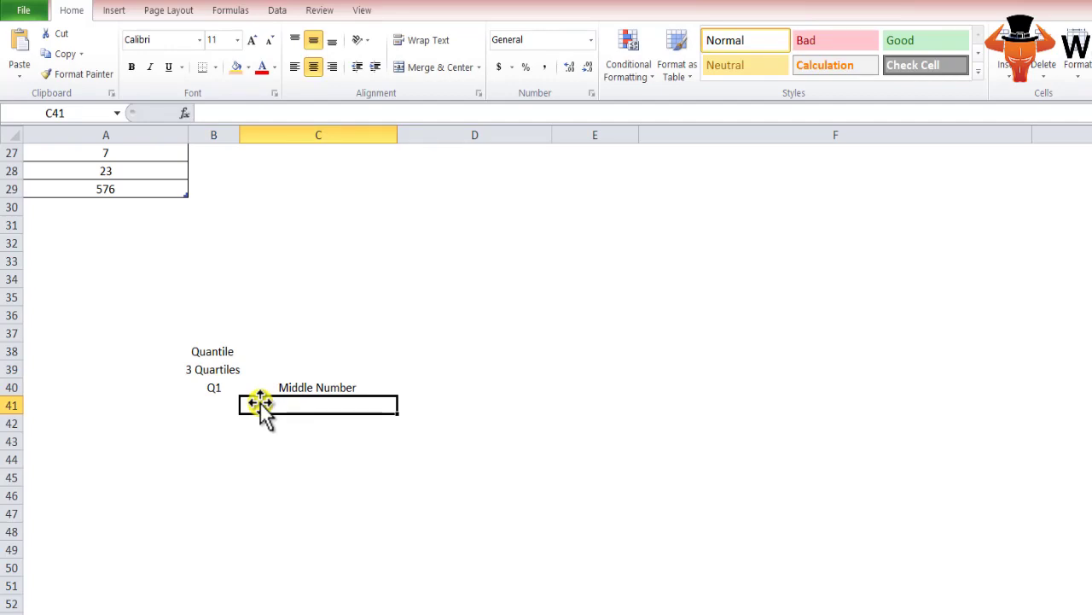
Label cell B42 "Q2" and enter its description "Median" in C42
key(Down)
key(Left)
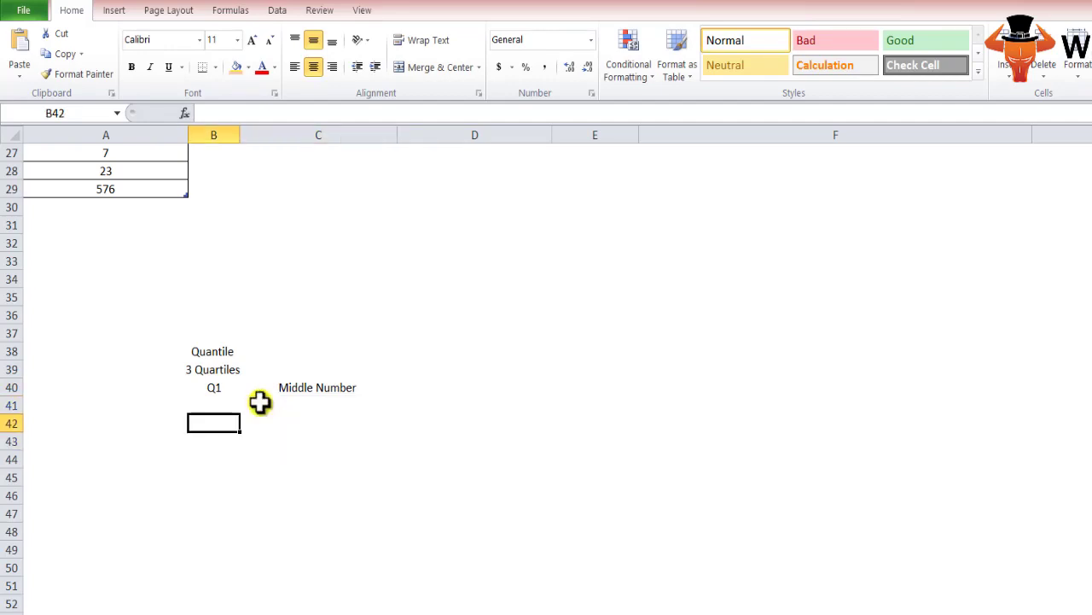
text(Q2)
key(Return)
key(Up)
key(Right)
text(Median)
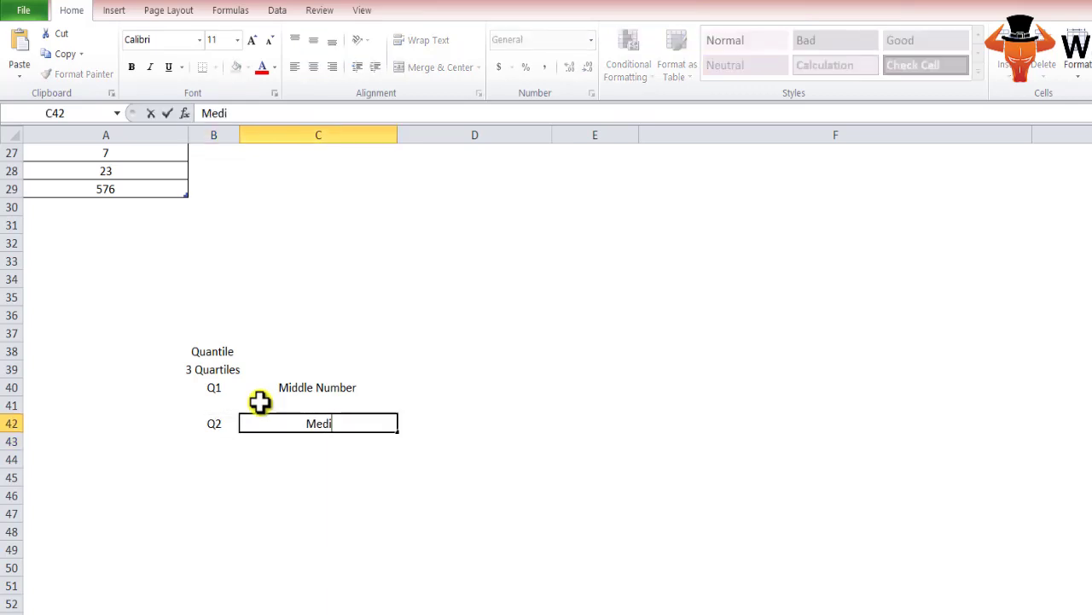
key(Return)
Label cell B44 "Q3" and enter its description "Middle Value between median" in C44
key(Down)
key(Down)
key(Left)
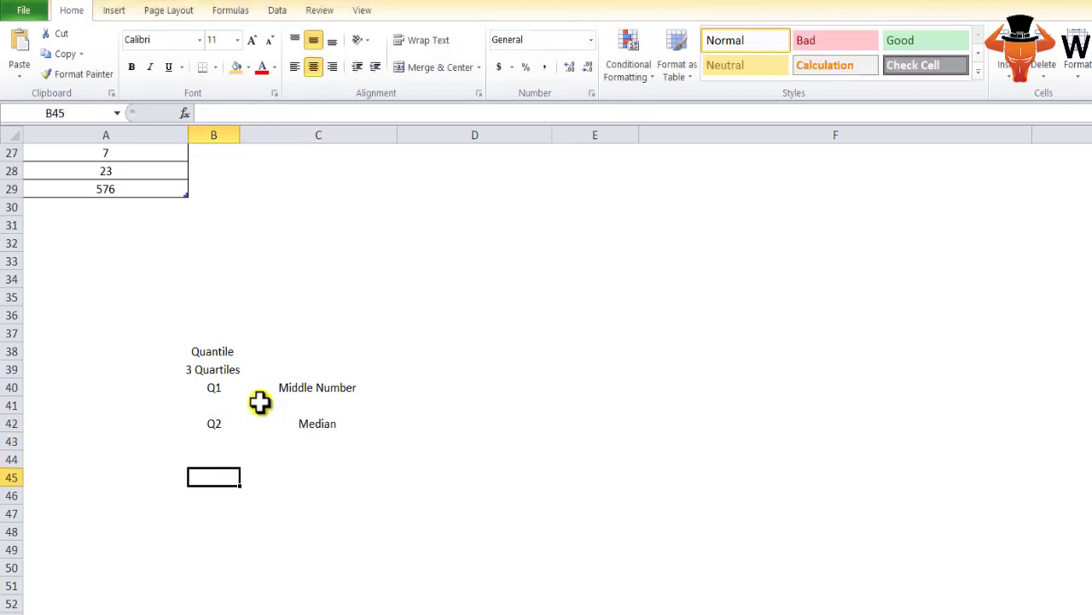
key(Up)
text(8)
key(BackSpace)
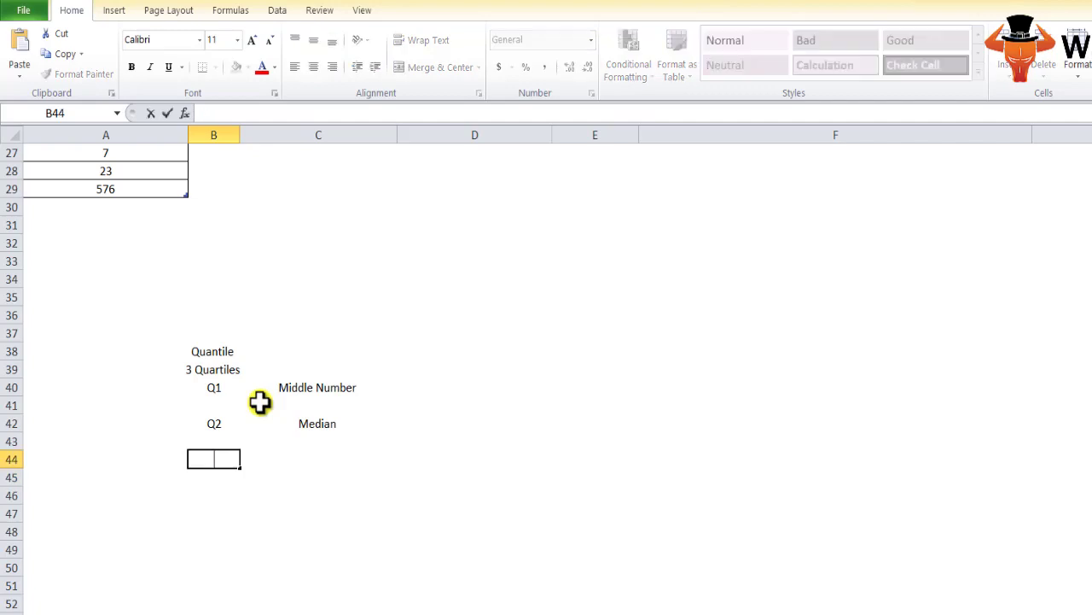
text(Q3)
key(Return)
key(Up)
key(Right)
text(M)
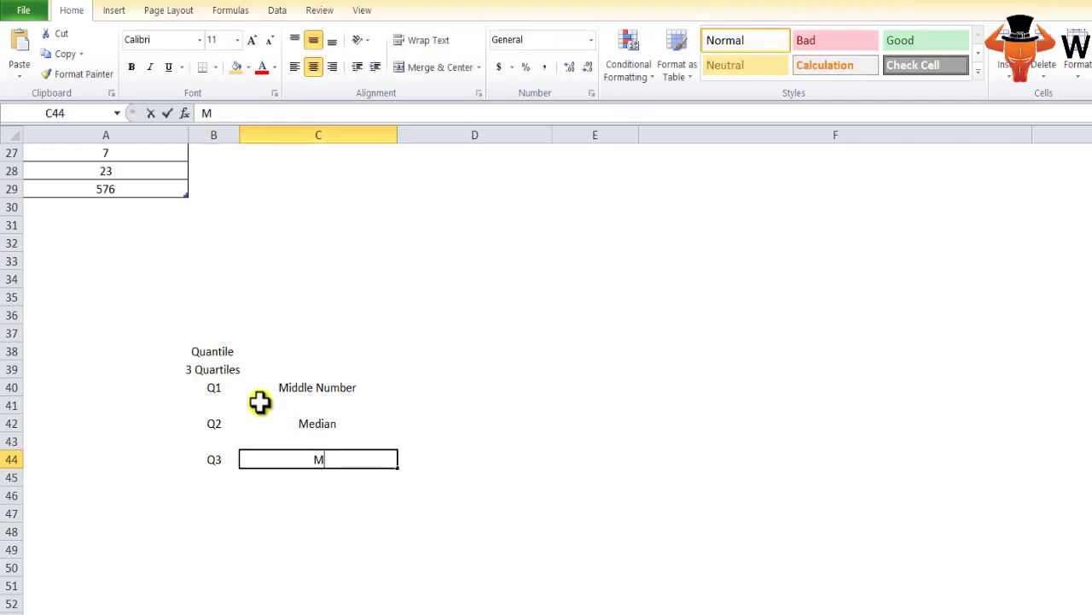
text(iddle Value )
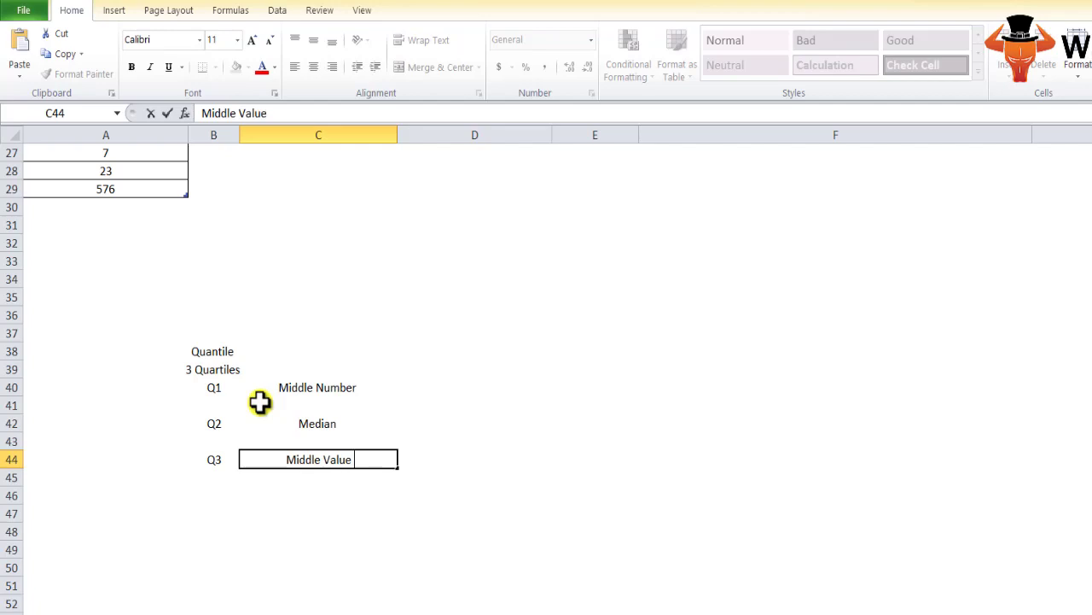
text(between )
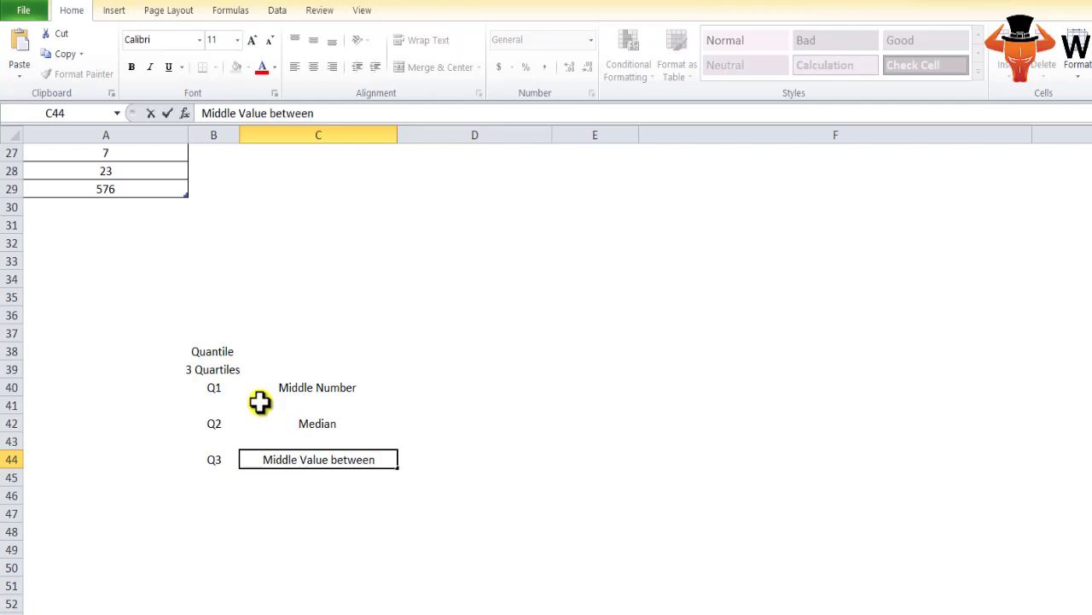
text(median)
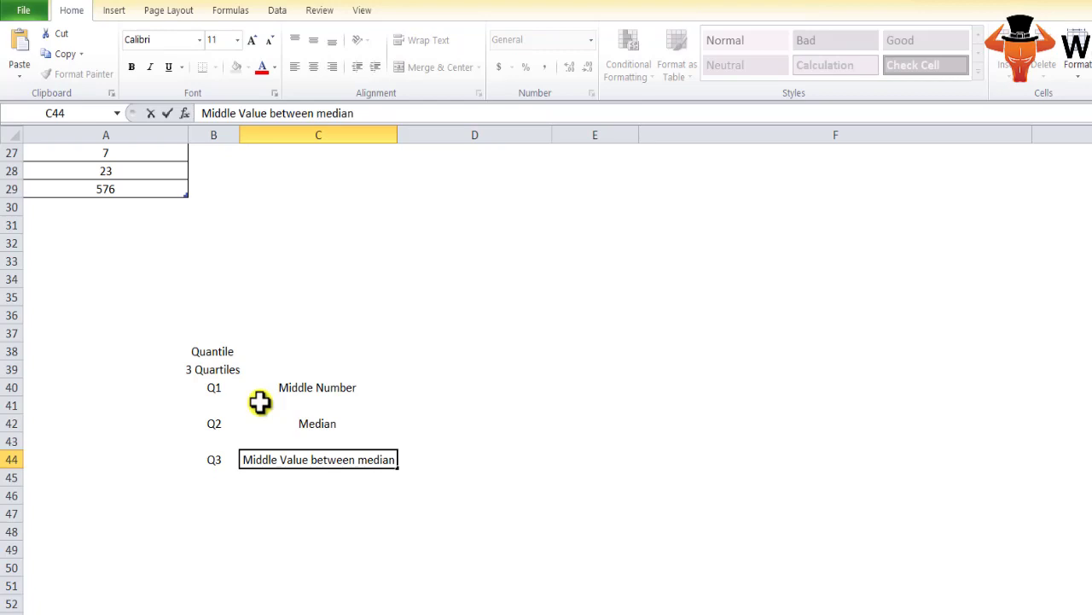
key(Return)
key(Return)
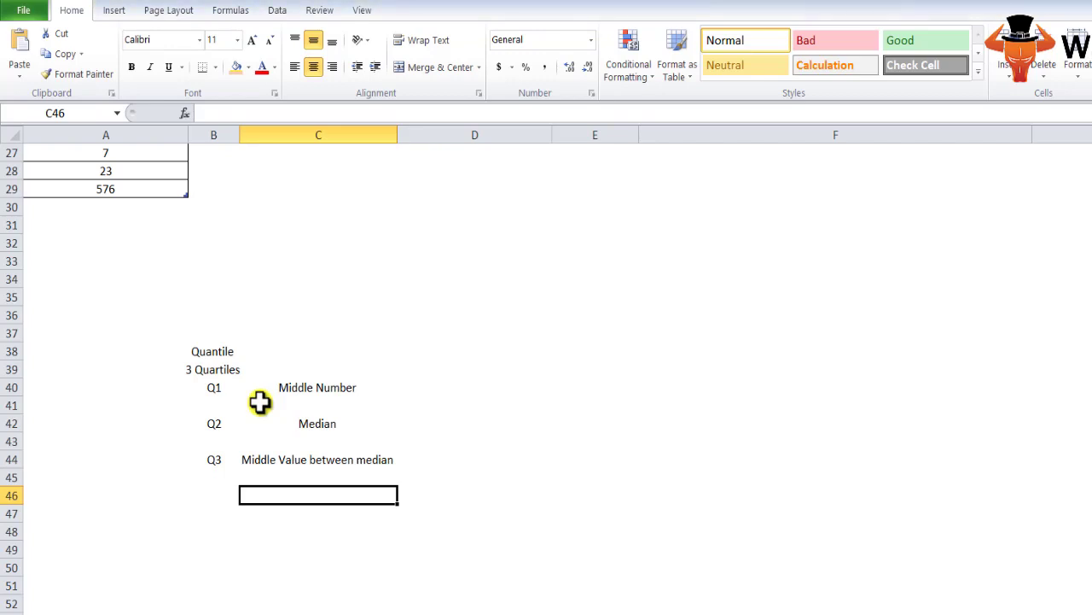
Enter the note "q1 divides he lowes" in cell B46 below the quartile labels
key(Down)
key(Down)
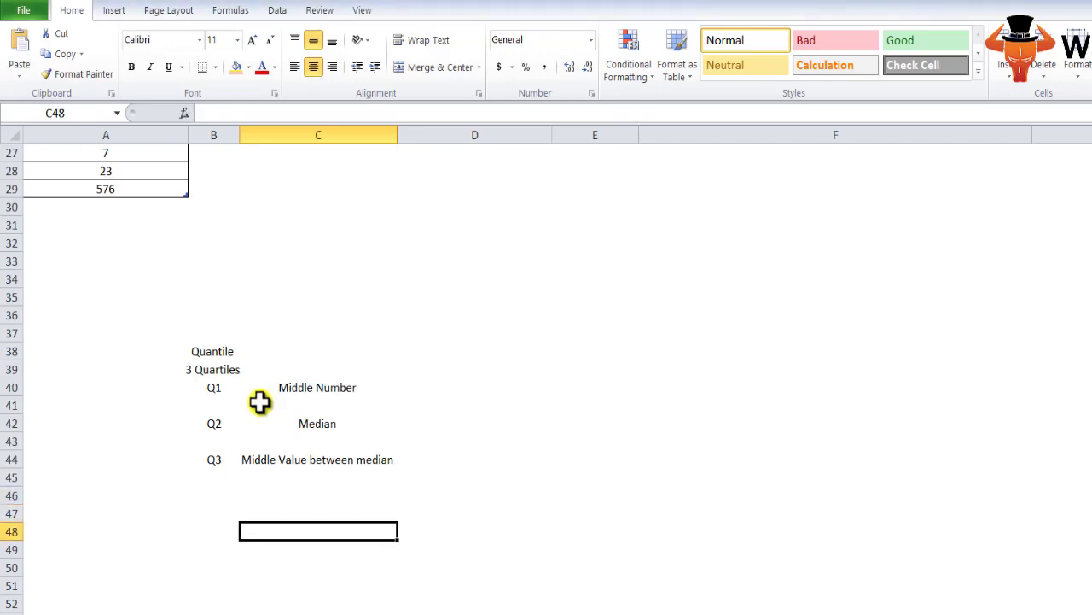
key(Up)
key(Left)
key(Up)
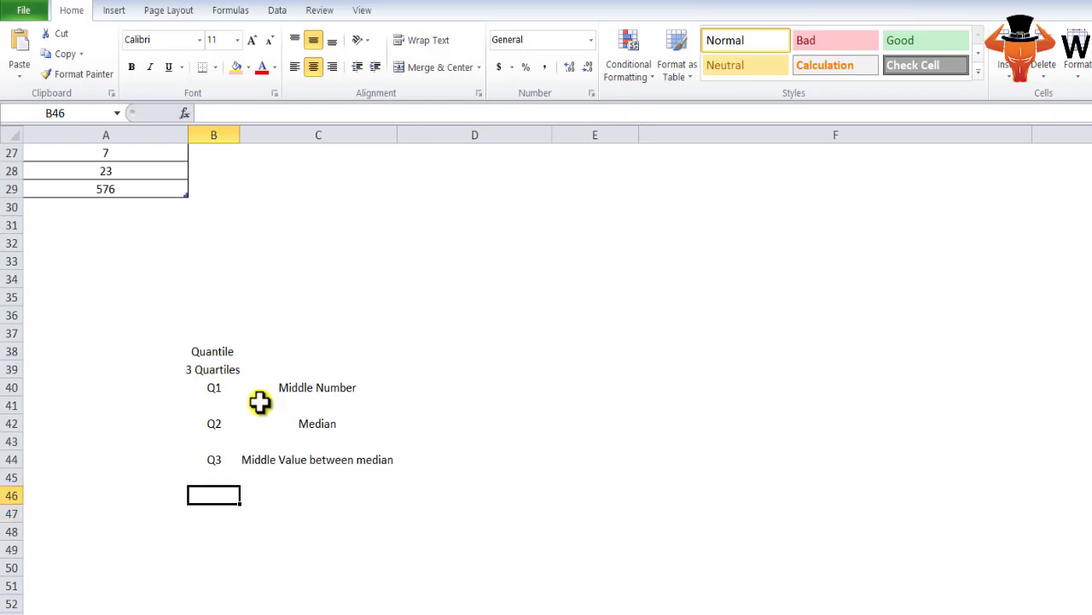
text(q1)
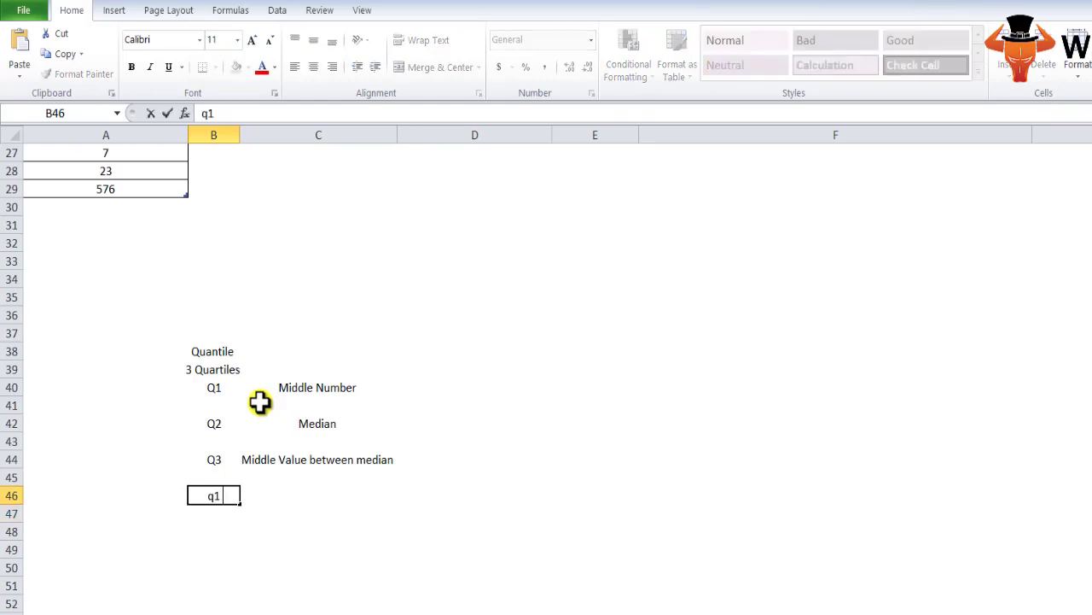
text( divides he lo)
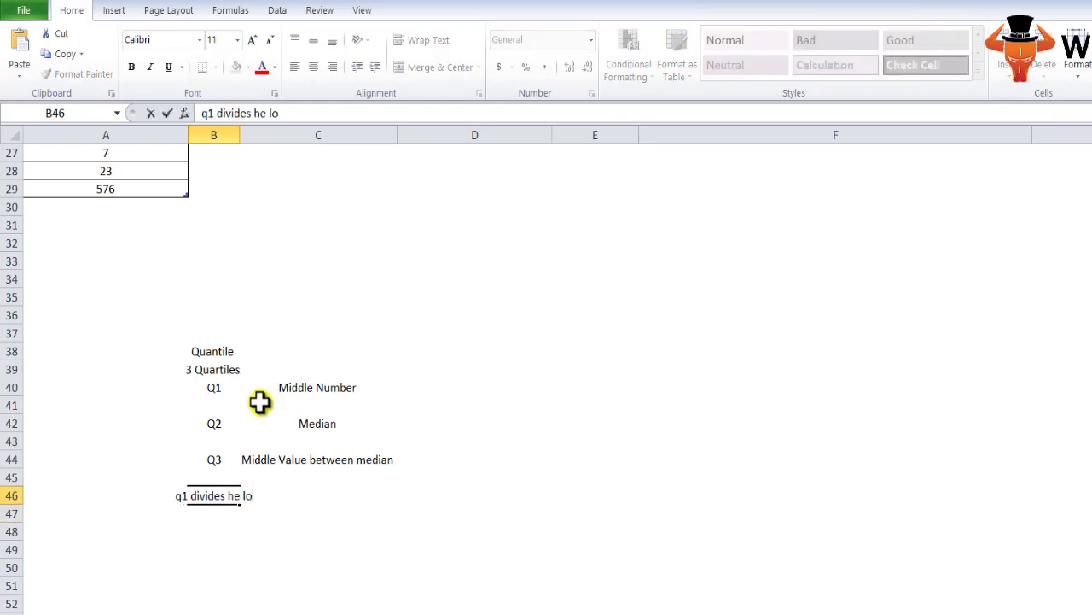
text(wes)
key(Return)
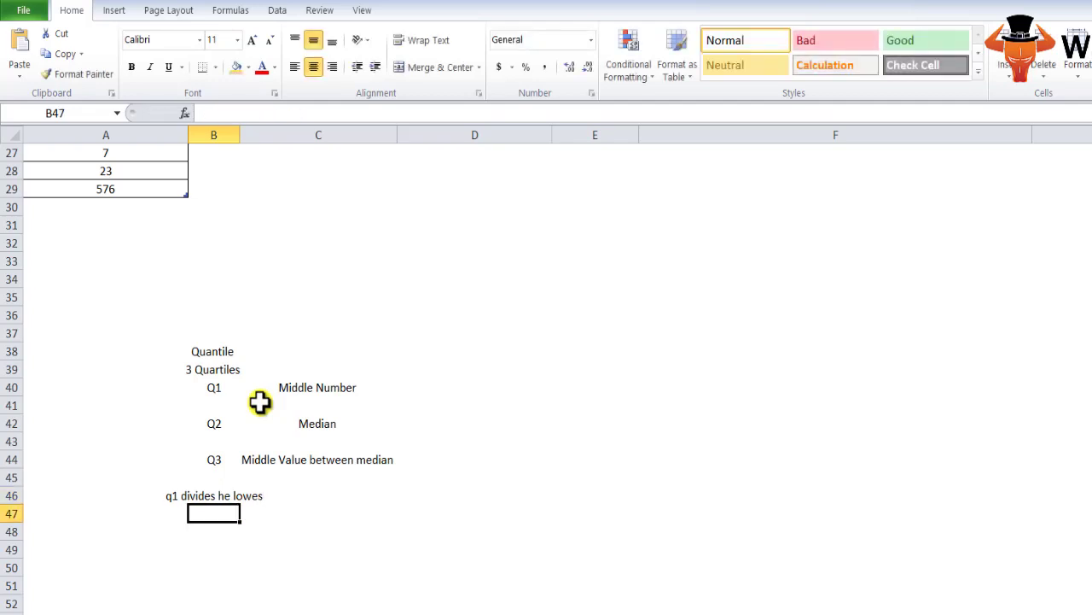
key(Return)
key(Return)
text(=)
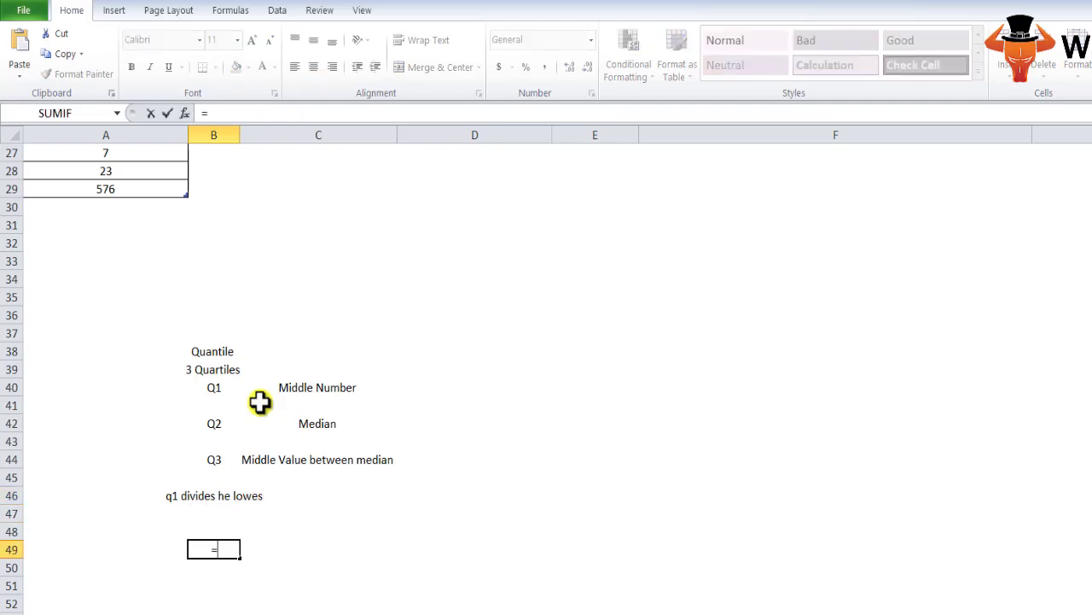
text(Quart)
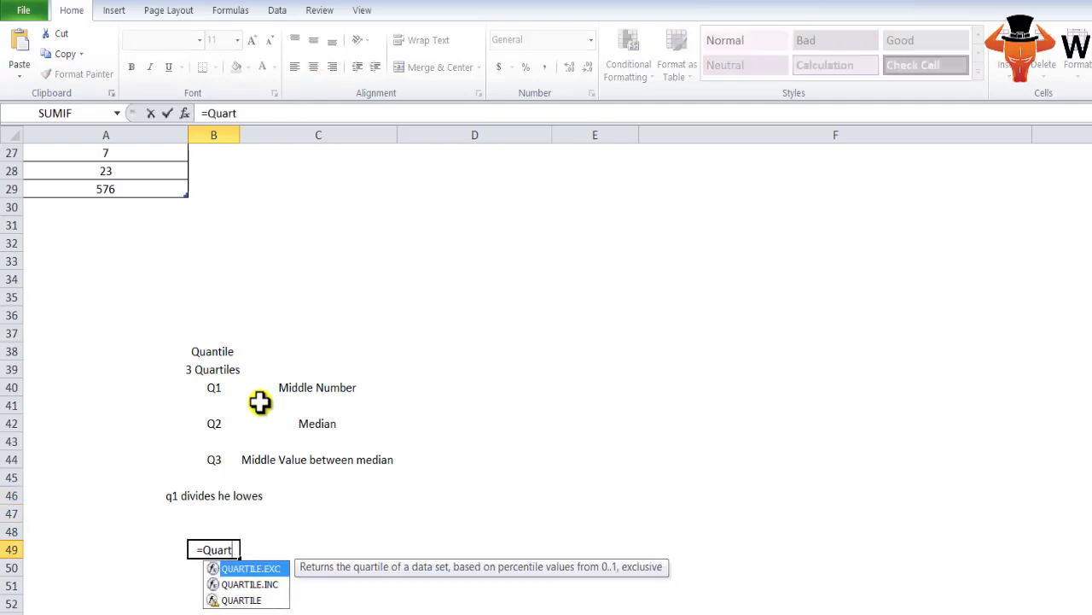
text(i;e)
key(BackSpace)
key(BackSpace)
key(BackSpace)
key(BackSpace)
key(BackSpace)
key(BackSpace)
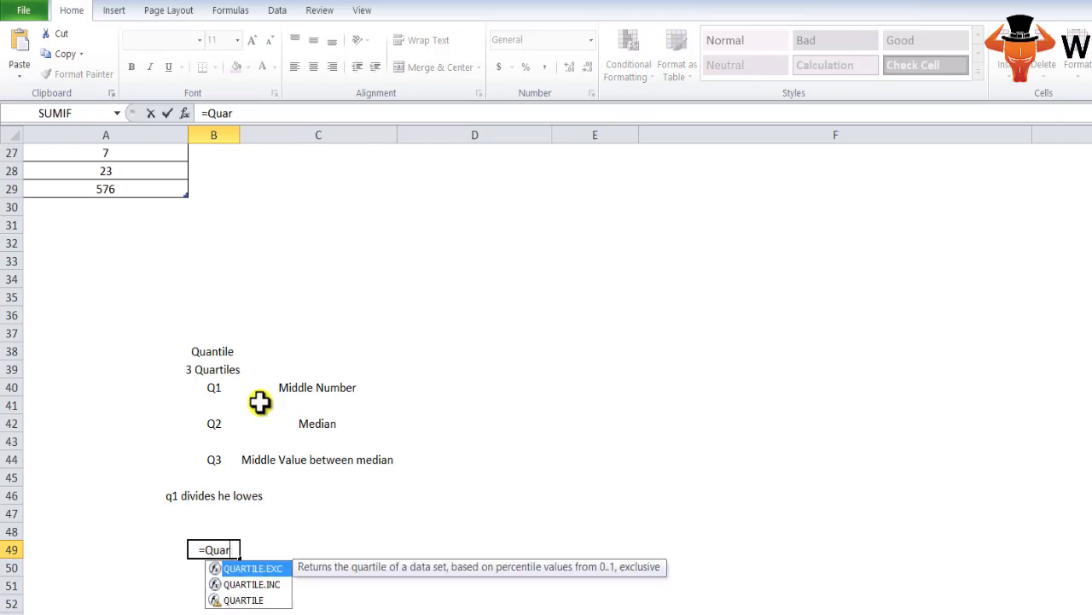
text(ar)
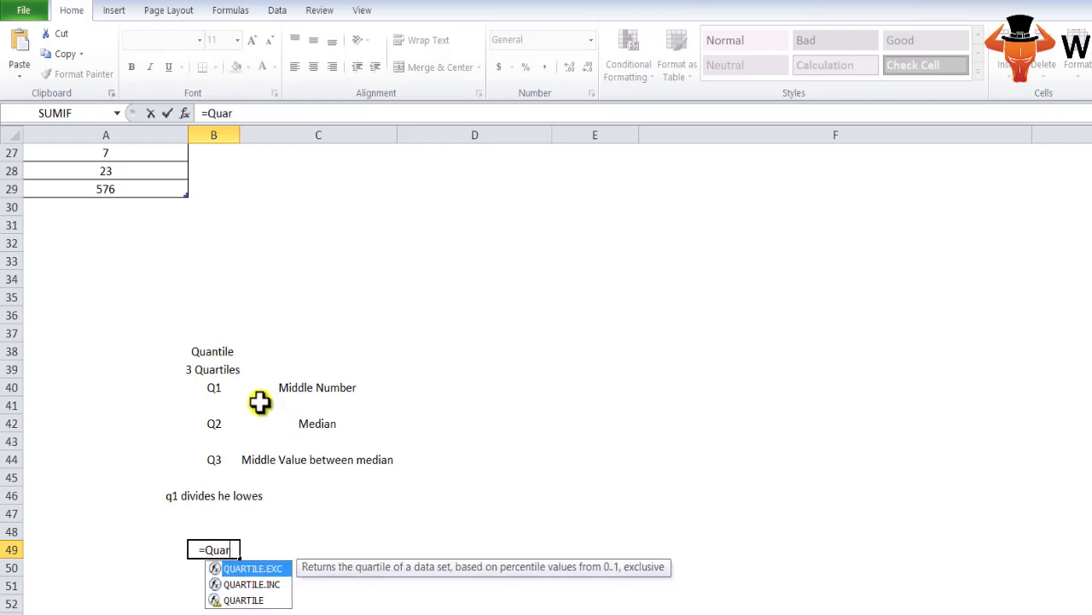
key(Down)
key(Down)
key(Tab)
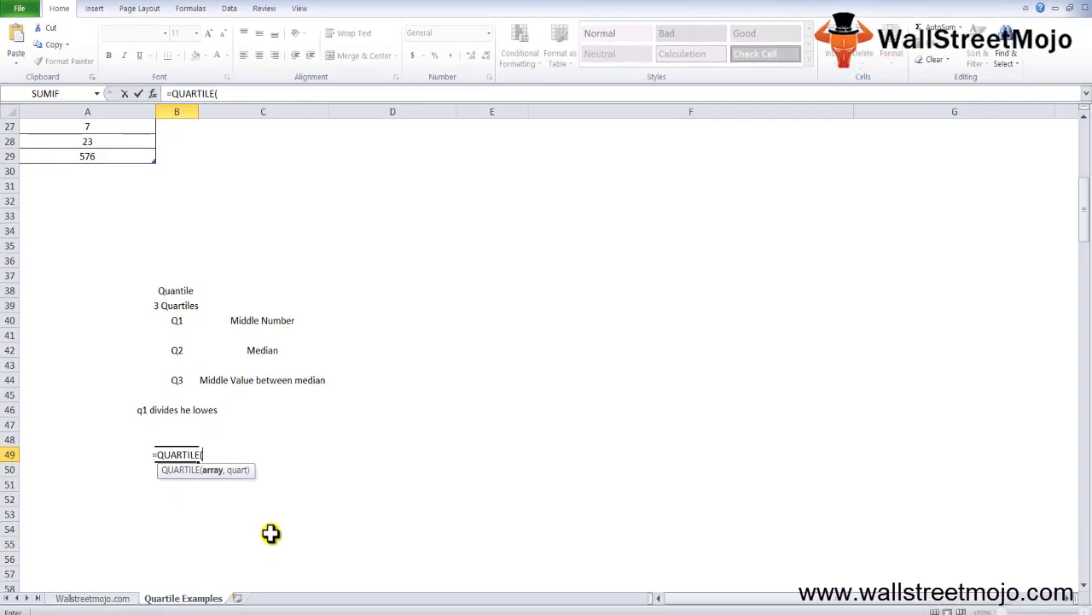
key(Escape)
Enter the quart argument's range "0 to 4" in cell C49 and move on to cell B51
key(Right)
text(0 to )
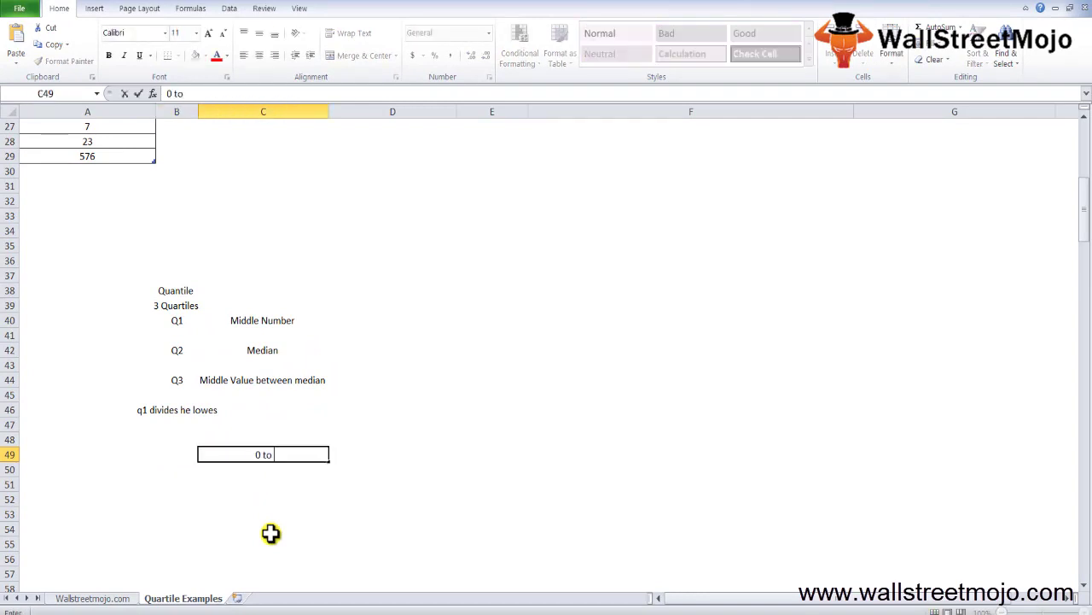
text(4)
key(Return)
key(Return)
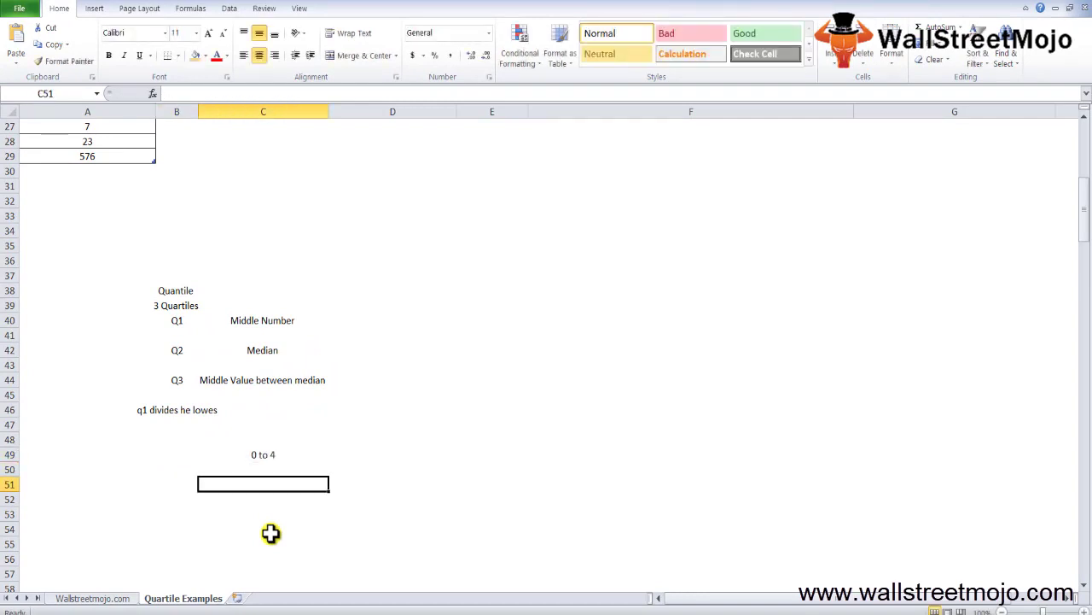
key(Left)
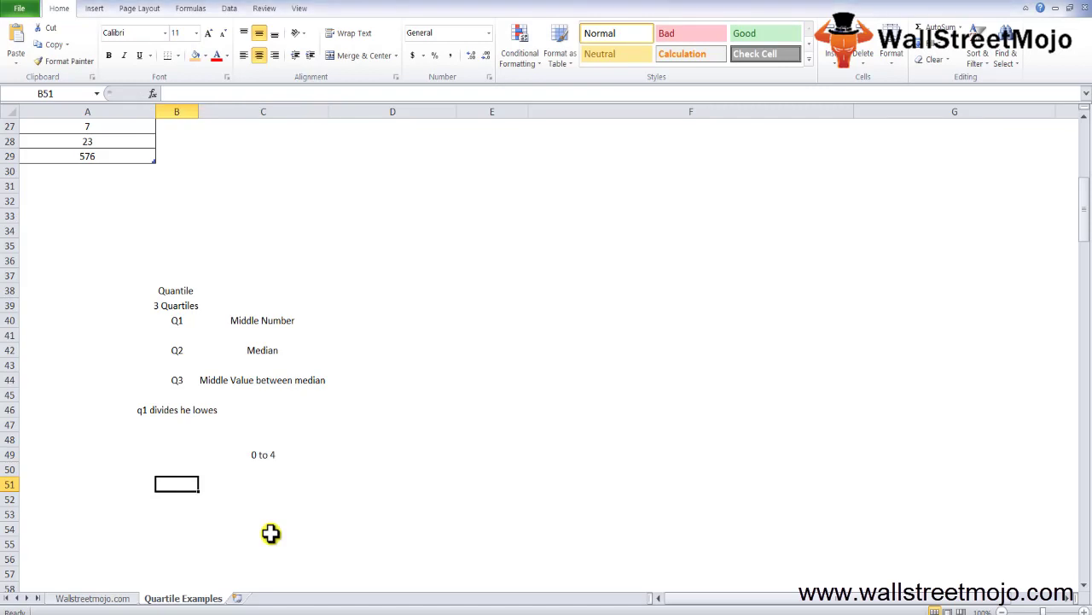
Return to Example 1 at the beginning of the worksheet and look over its data and quartile values
key(Page_Up)
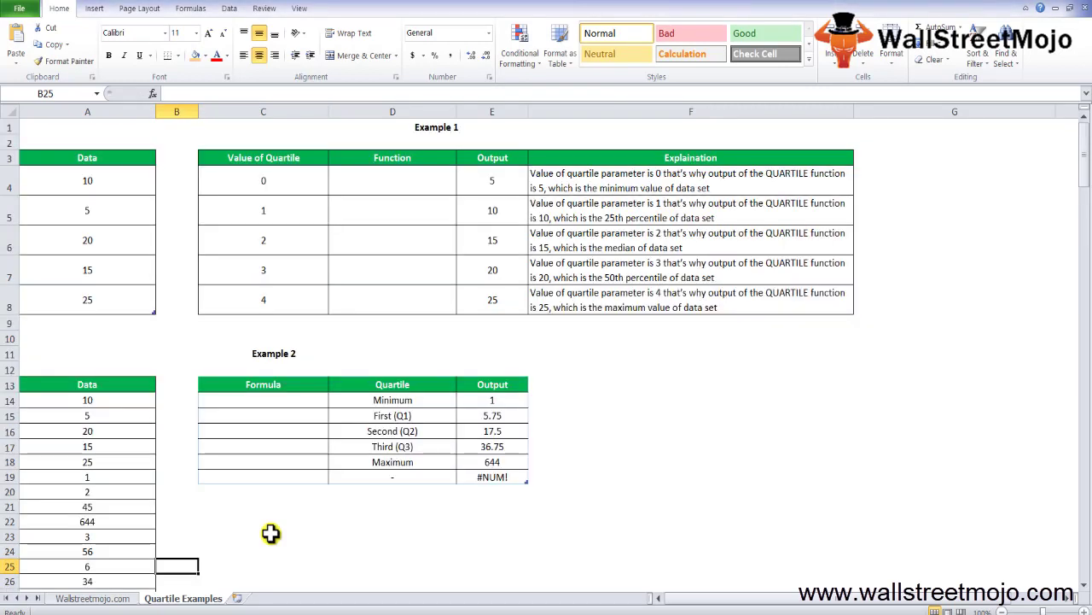
key(Up)
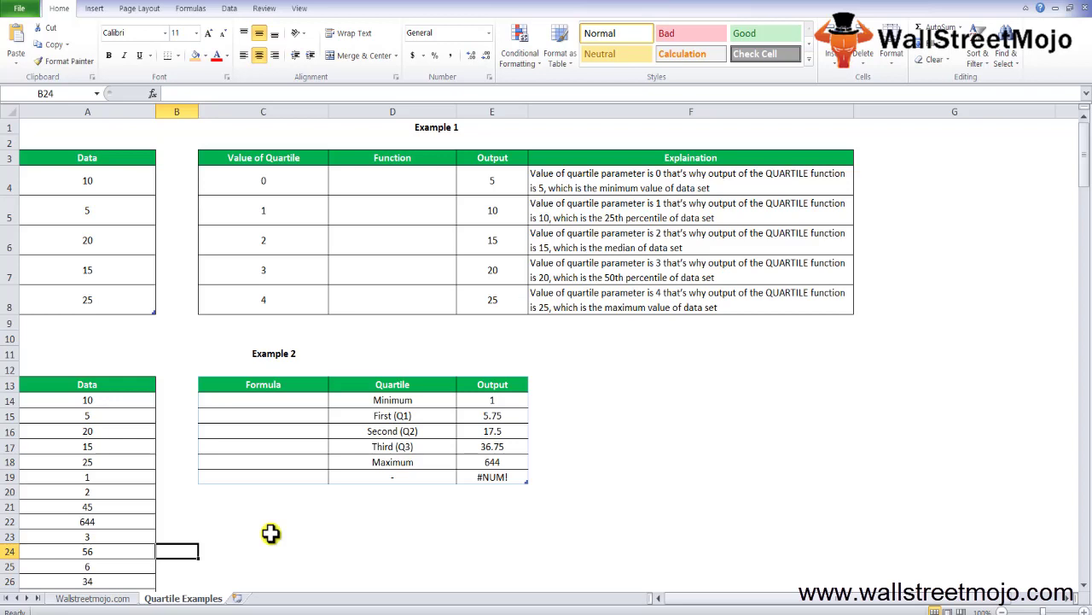
key(Up)
key(Up)
key(Up)
key(Up)
key(Up)
key(Up)
key(Up)
key(Up)
key(Up)
key(Up)
key(Up)
key(Up)
key(Up)
key(Up)
key(Up)
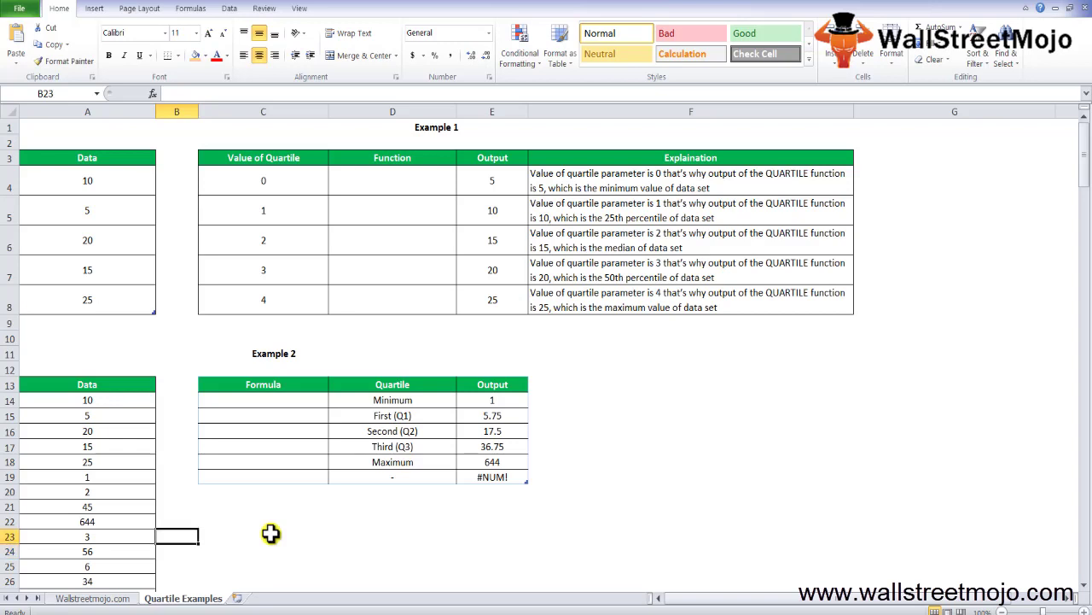
key(Up)
key(Right)
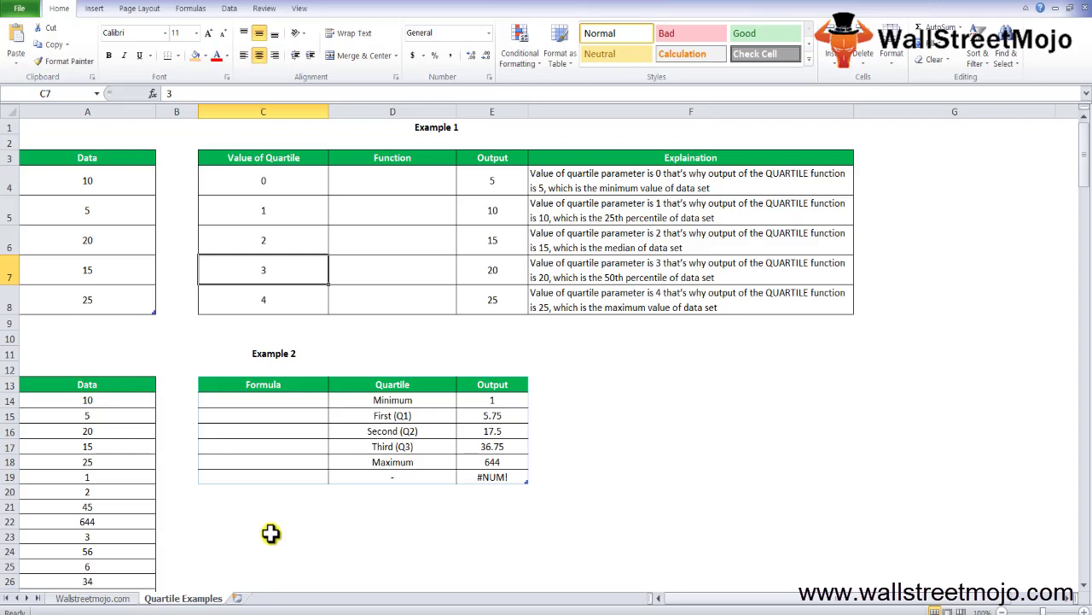
key(Left)
key(Left)
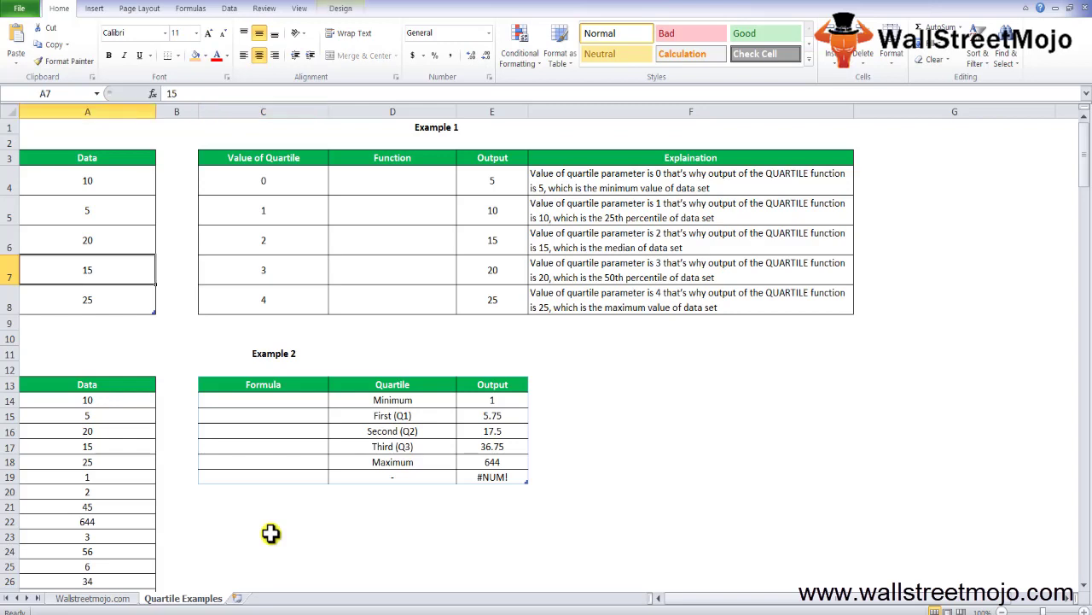
Examine the entries in Example 1's Data column and the Function column that holds the formulas
key(Down)
key(Down)
key(Down)
key(Down)
key(Down)
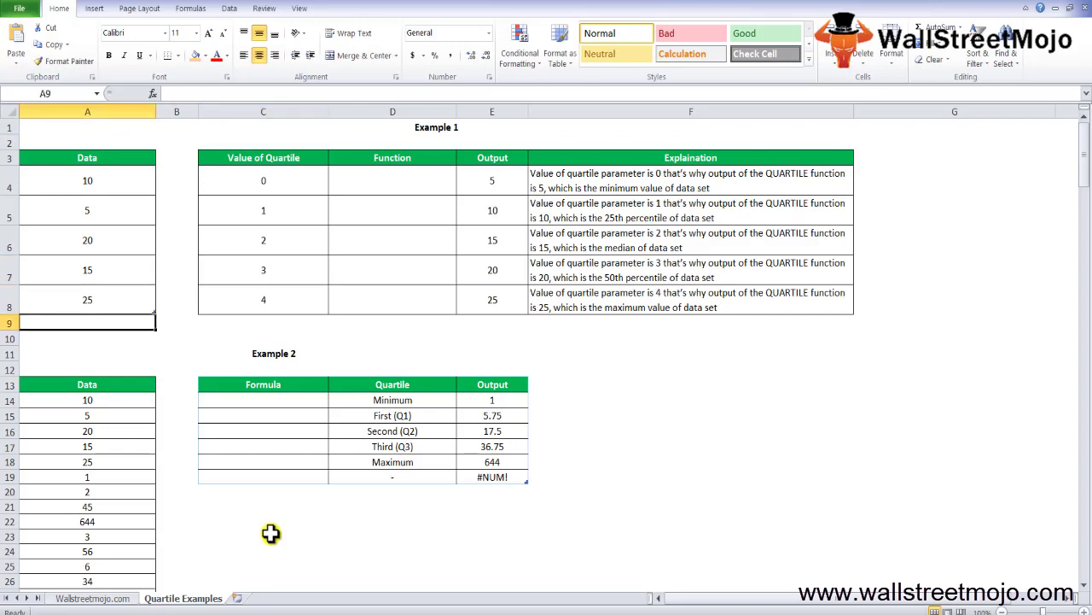
key(Up)
key(Up)
key(Up)
key(Up)
key(Up)
key(Up)
key(Up)
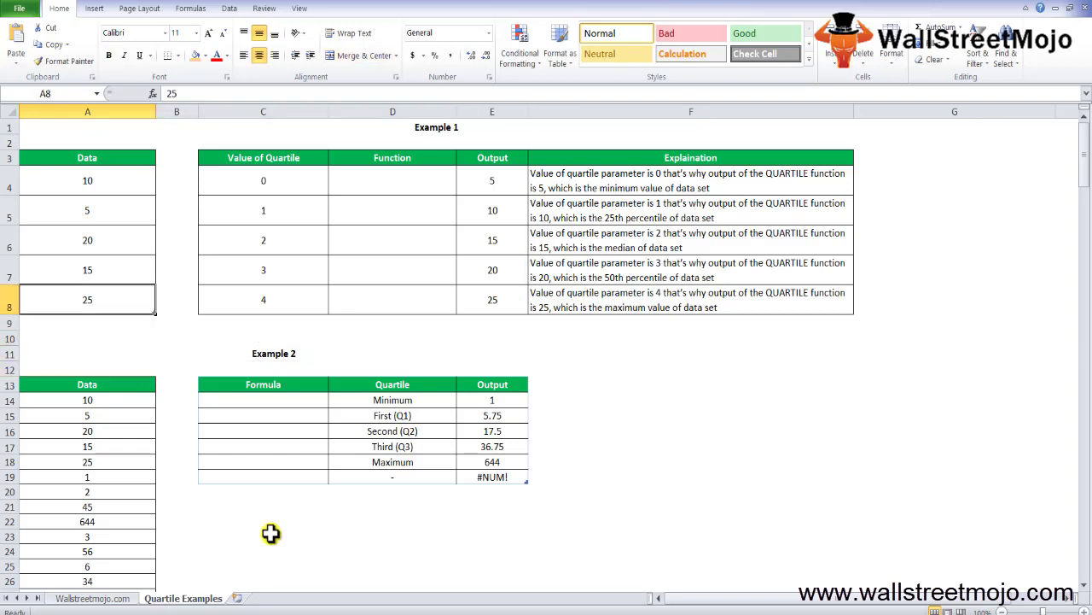
key(Right)
key(Right)
key(Right)
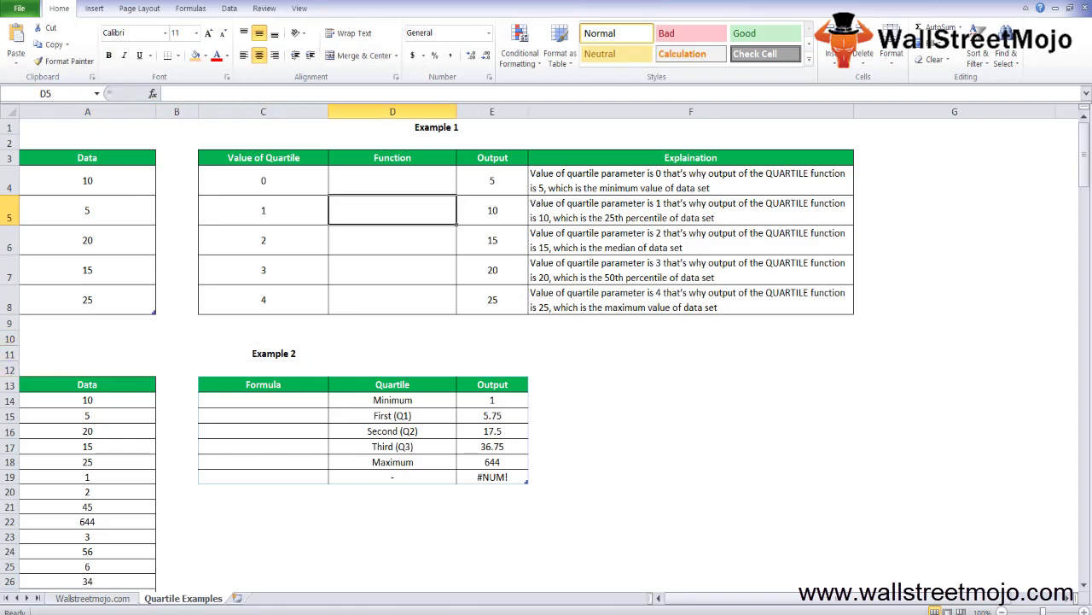
key(Left)
key(Left)
key(Up)
key(Up)
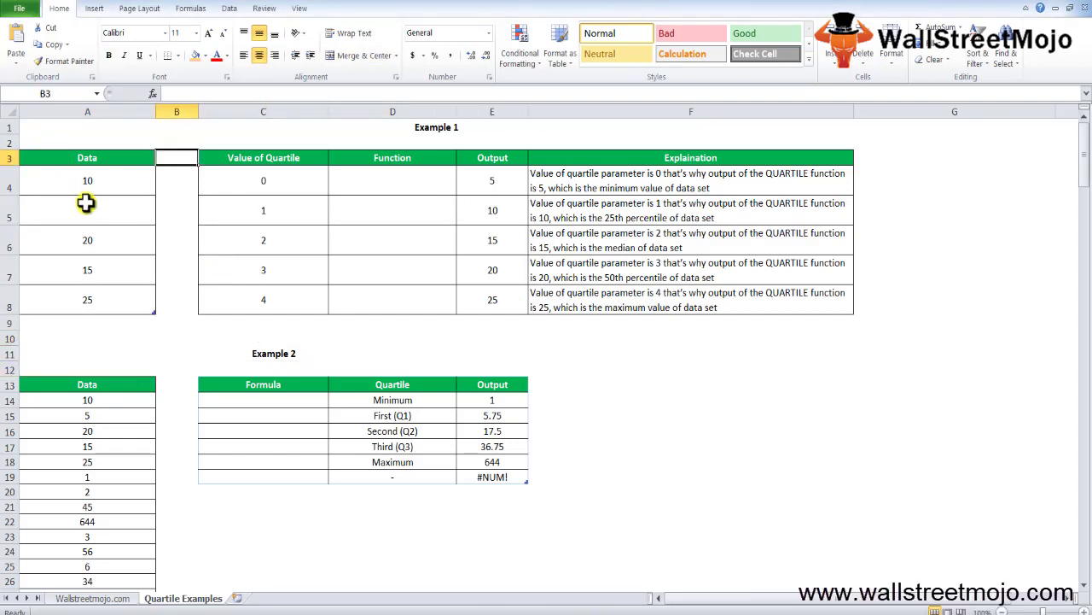
Review the Value of Quartile column in Example 1, from its header in C3 to C8
drag(285, 166, 273, 301)
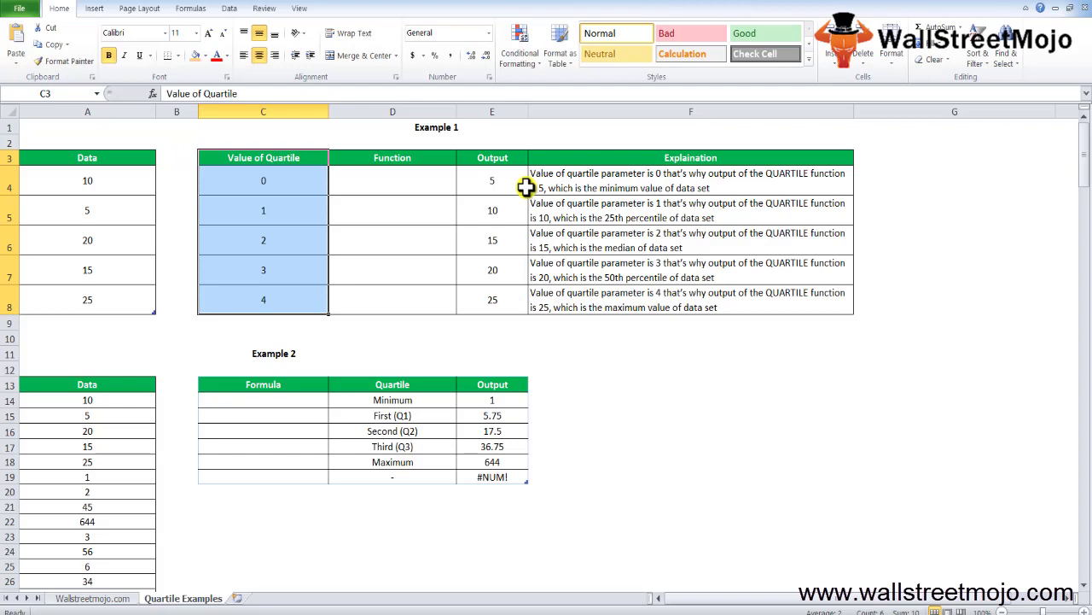
key(Down)
key(Down)
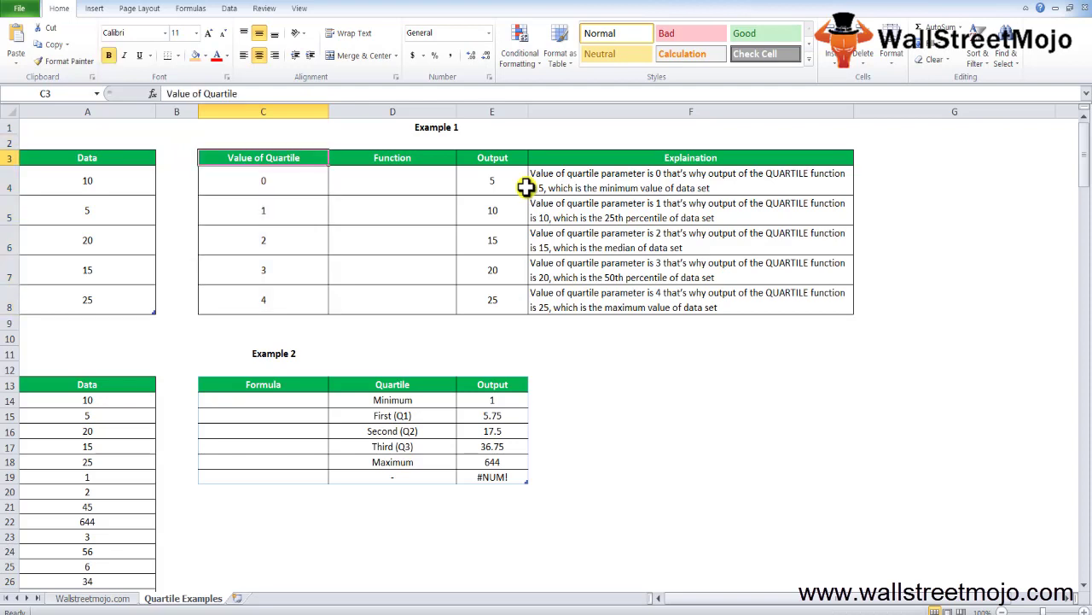
key(Up)
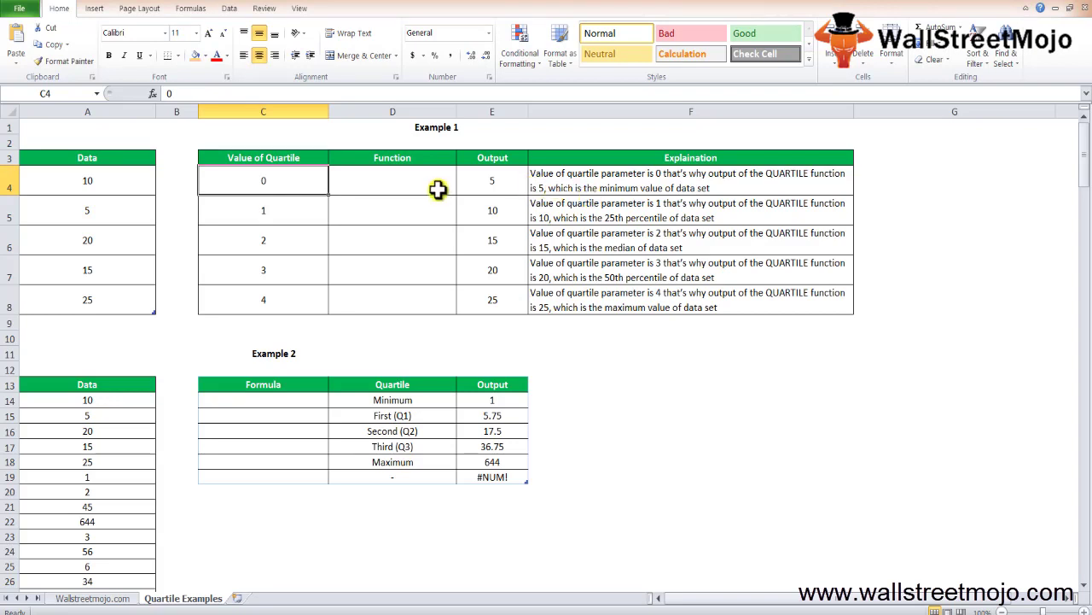
Enter the formula =QUARTILE(Table1,C4) in cell D4 of Example 1's Function column
click(437, 189)
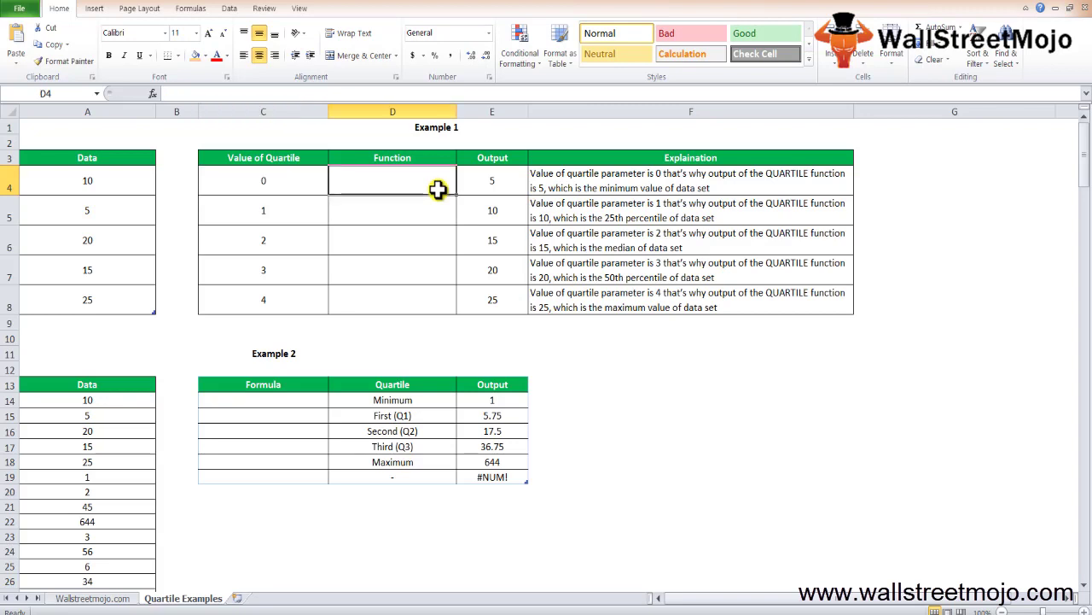
text(=qur)
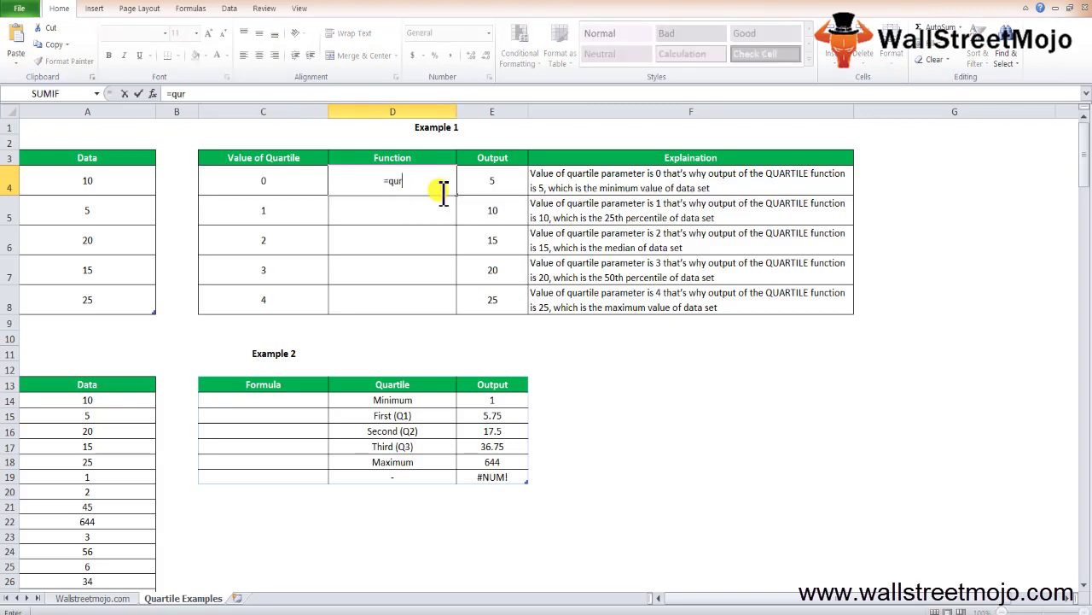
key(Down)
key(Down)
key(Down)
key(Tab)
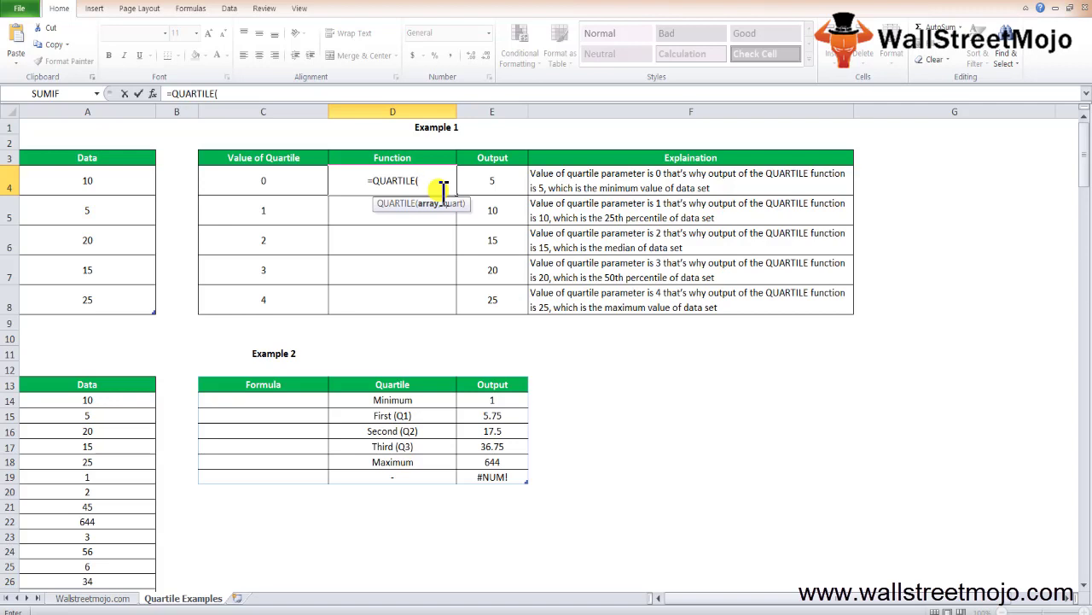
text(ta)
key(Tab)
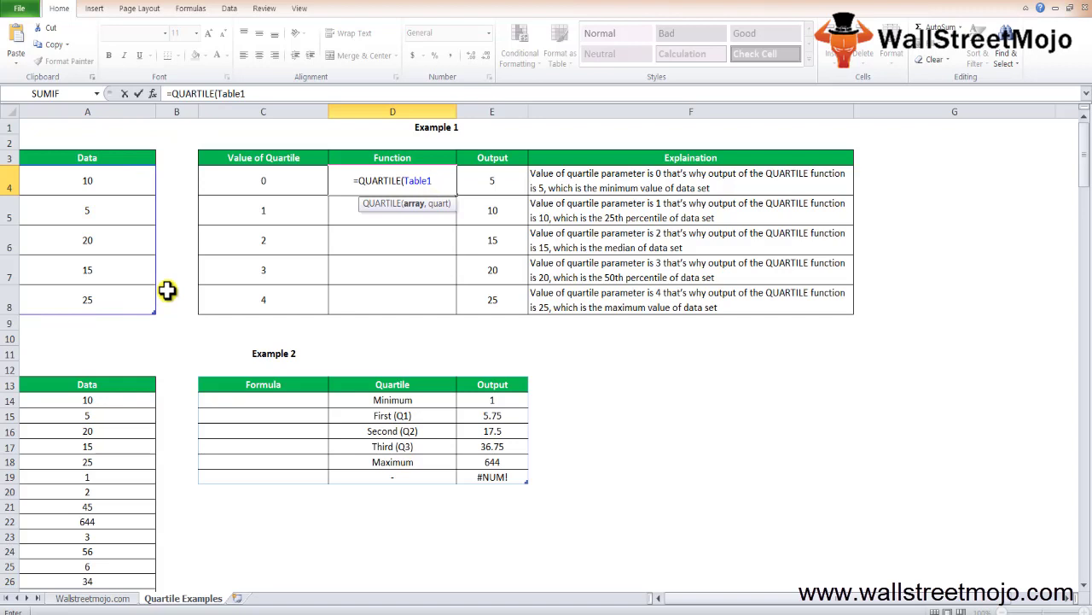
text(,)
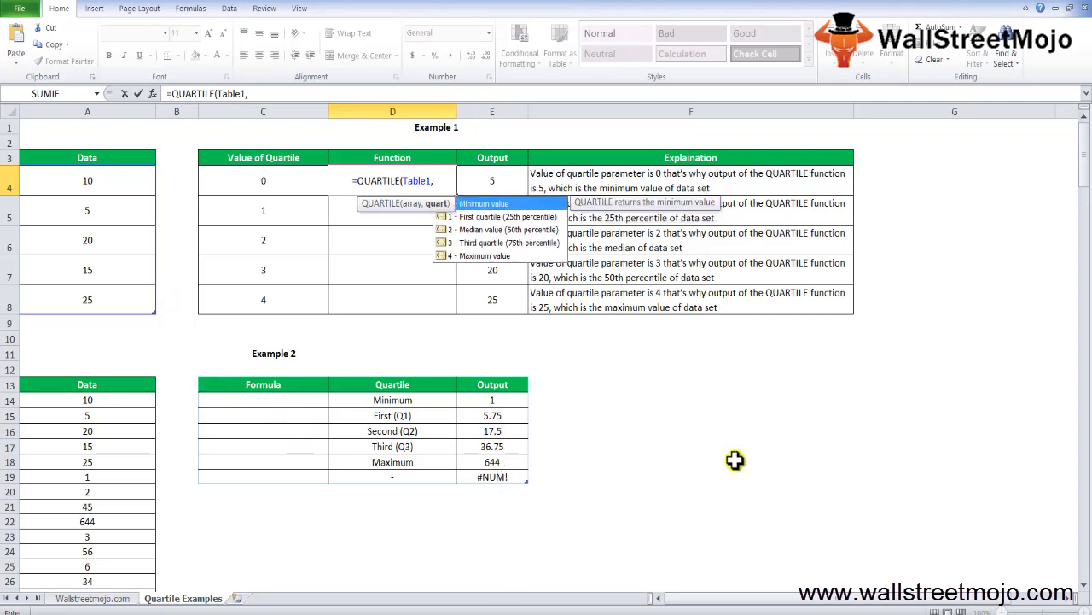
text(c4)
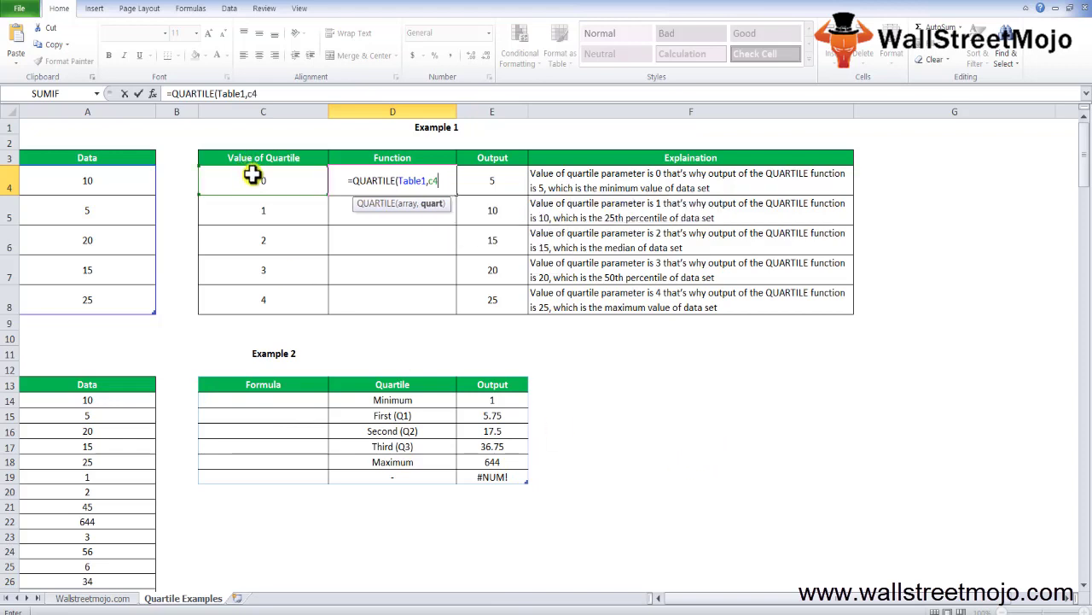
text())
key(ctrl+Return)
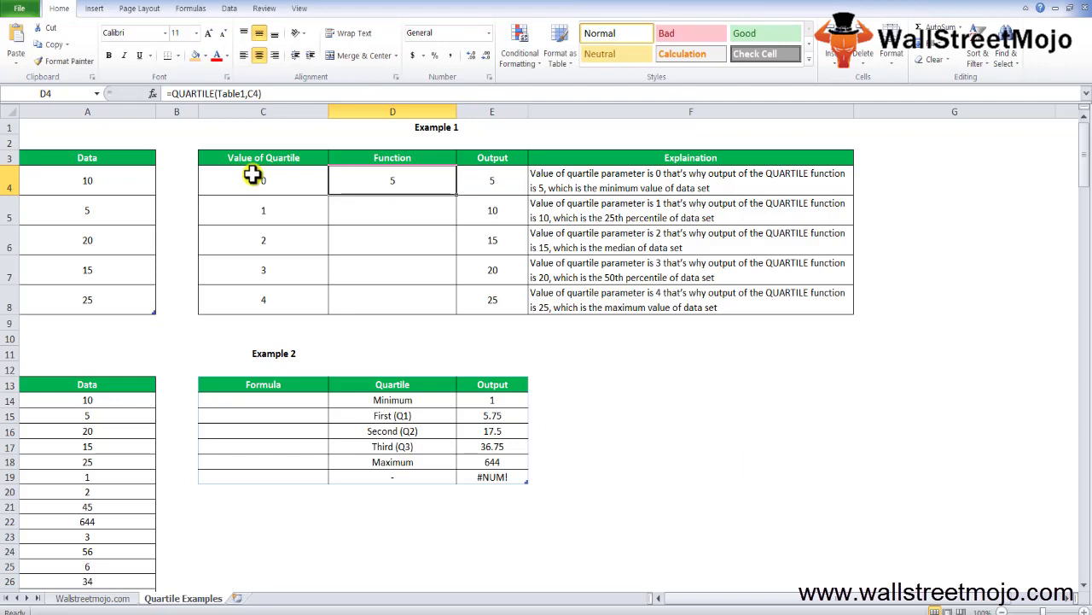
Fill the QUARTILE formula from D4 down through D8 in the Function column
key(shift+Down)
key(shift+Down)
key(shift+Down)
key(shift+Down)
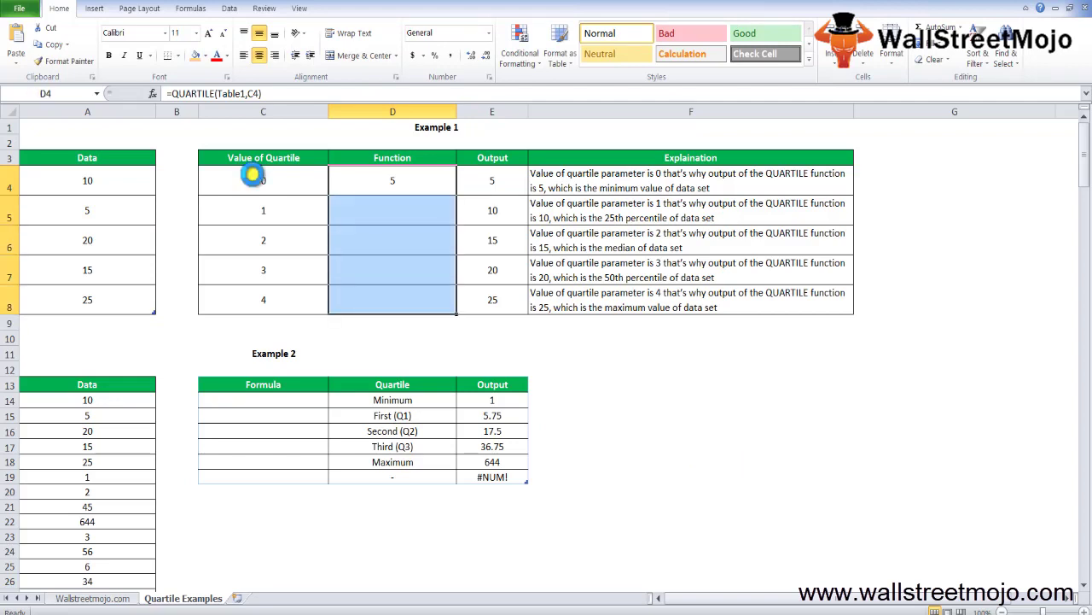
key(ctrl+d)
Compare the Function results with the Output column and read the explanation for quartile value 0
key(Down)
key(Down)
key(Down)
key(Down)
key(Right)
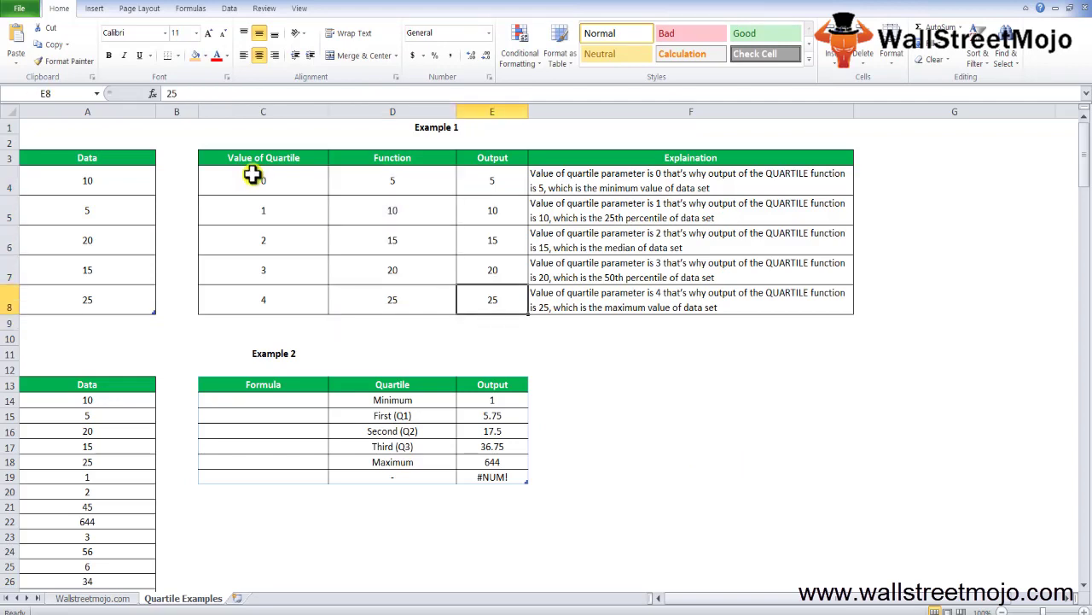
key(Up)
key(Up)
key(Up)
key(Up)
key(Up)
key(Down)
key(Right)
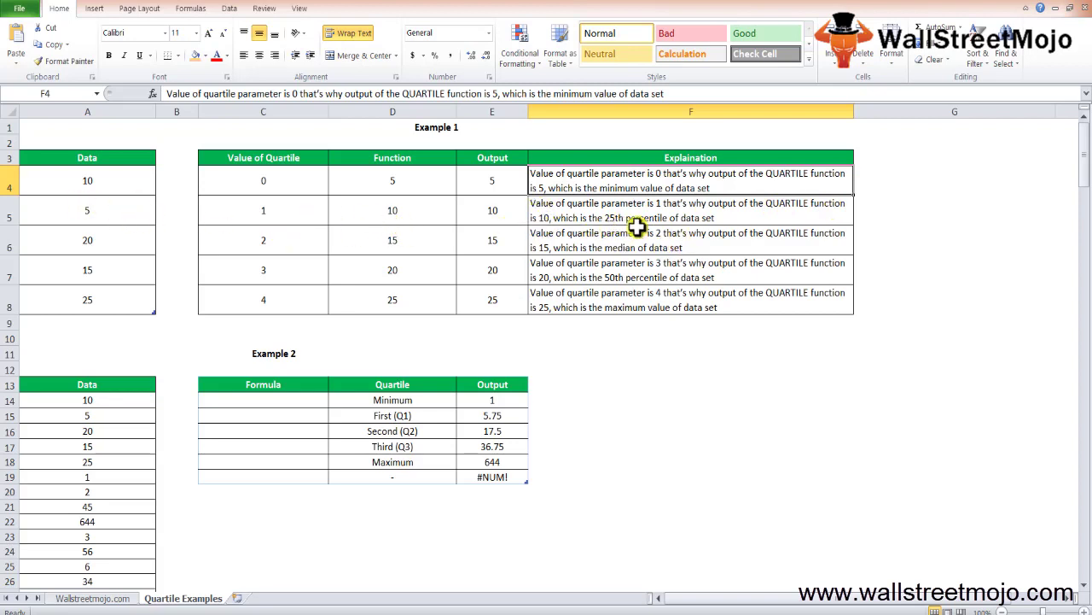
Check the results for quartile values 2, 3 and 4 against their explanations and the source data
click(401, 244)
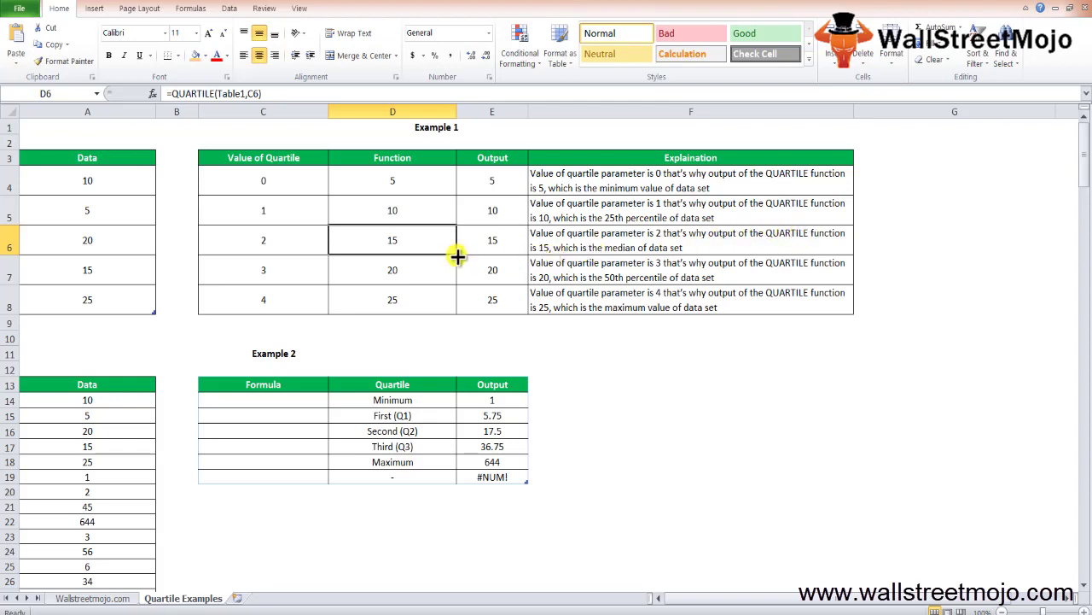
click(389, 276)
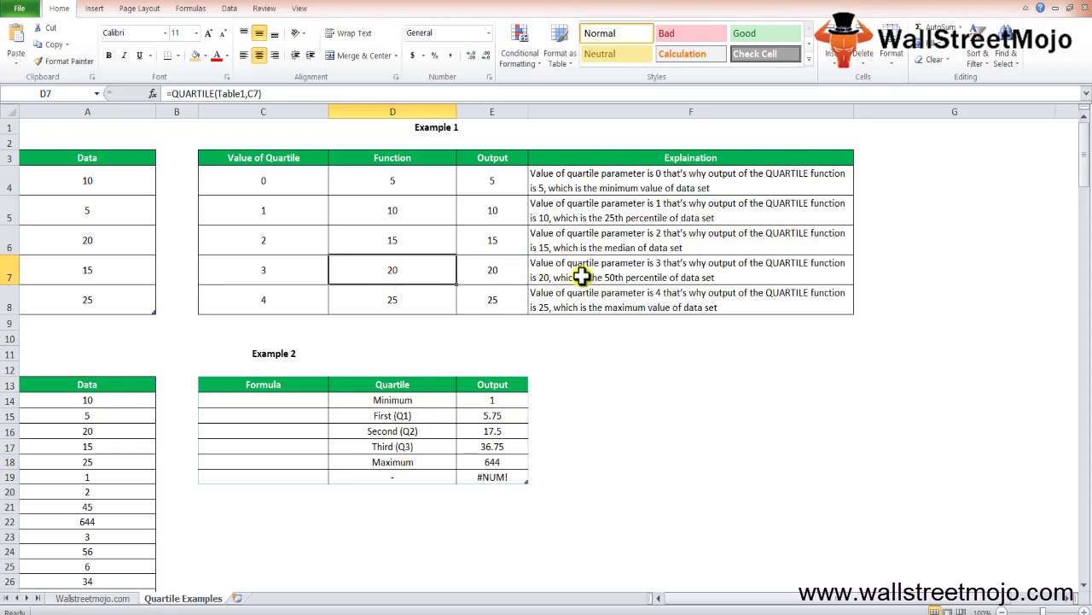
click(597, 275)
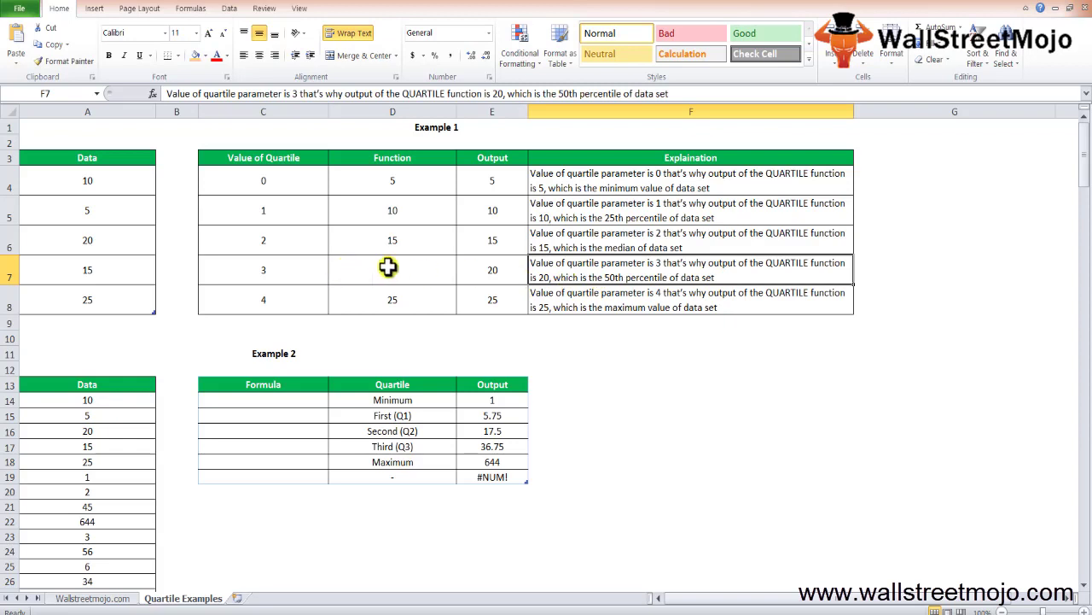
click(650, 308)
click(374, 293)
click(629, 311)
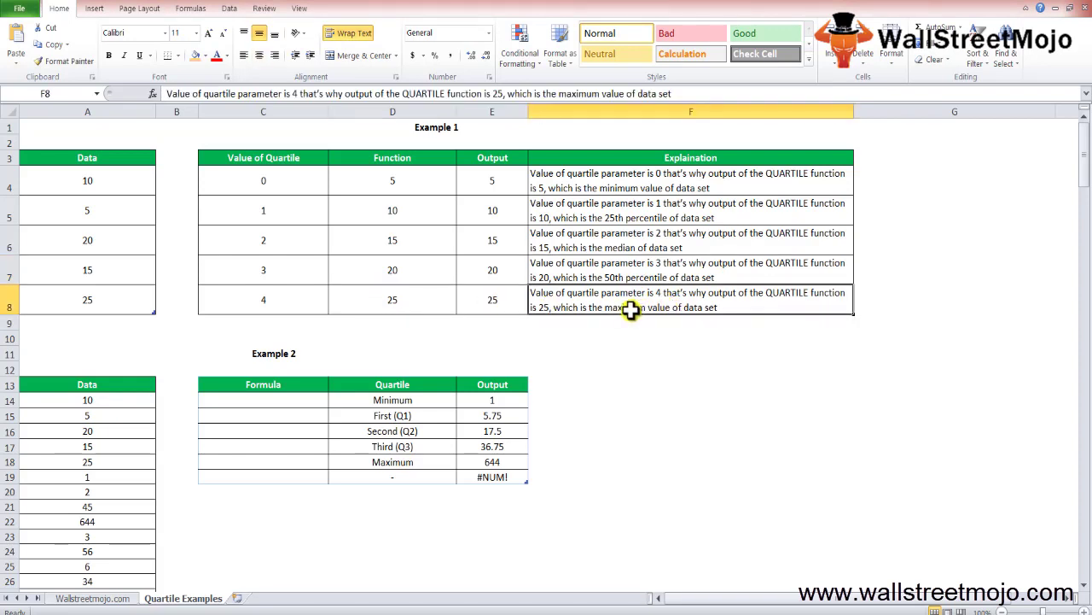
click(411, 313)
click(119, 295)
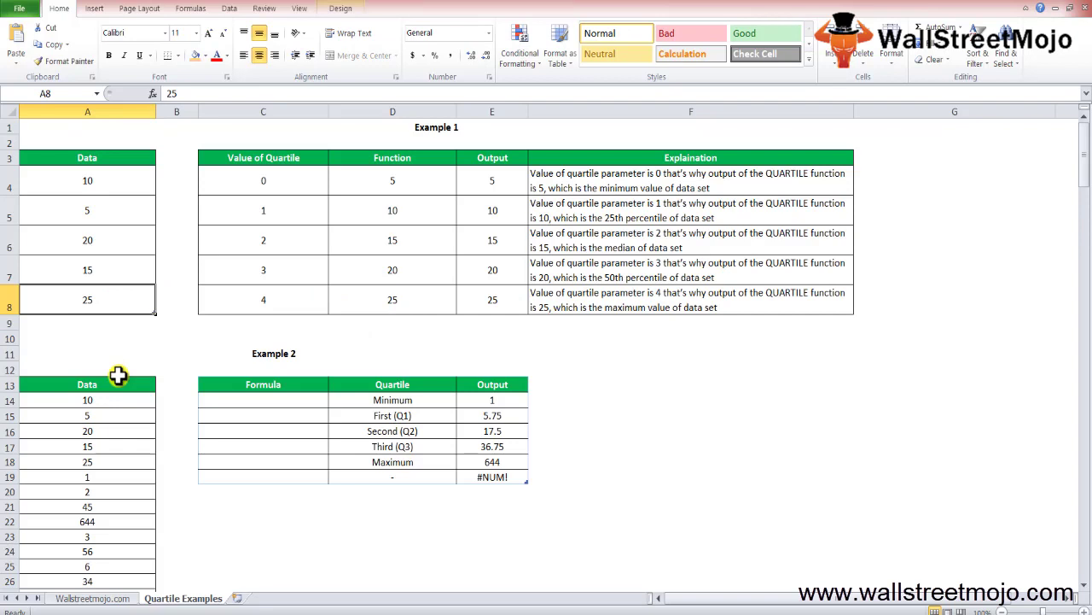
Examine Example 2's data column and the Formula, Quartile and Output columns of its table
click(118, 374)
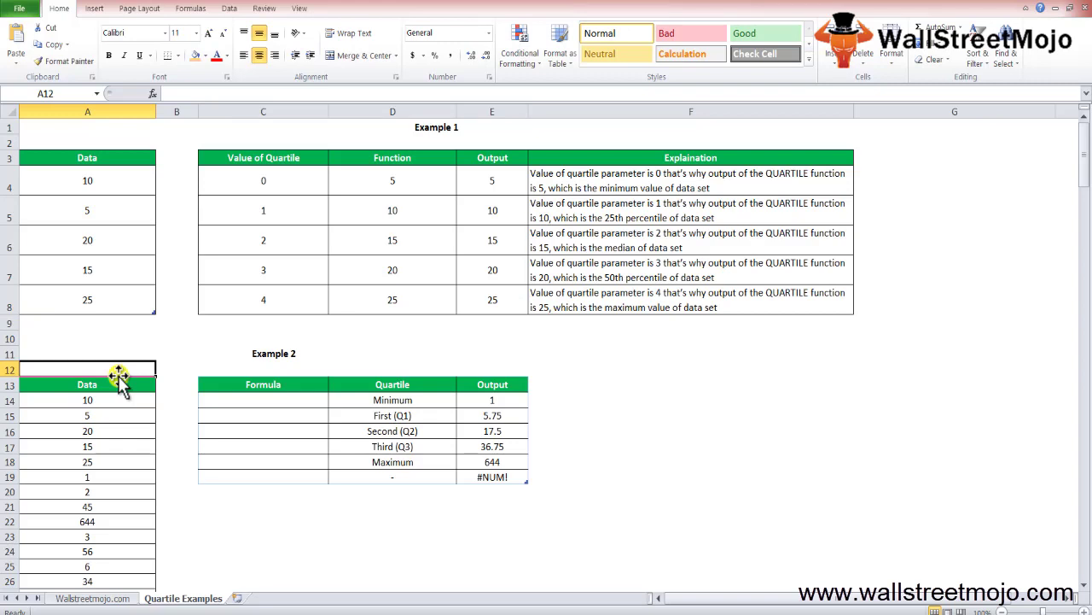
key(Down)
key(Down)
key(Down)
key(Right)
key(Up)
key(Right)
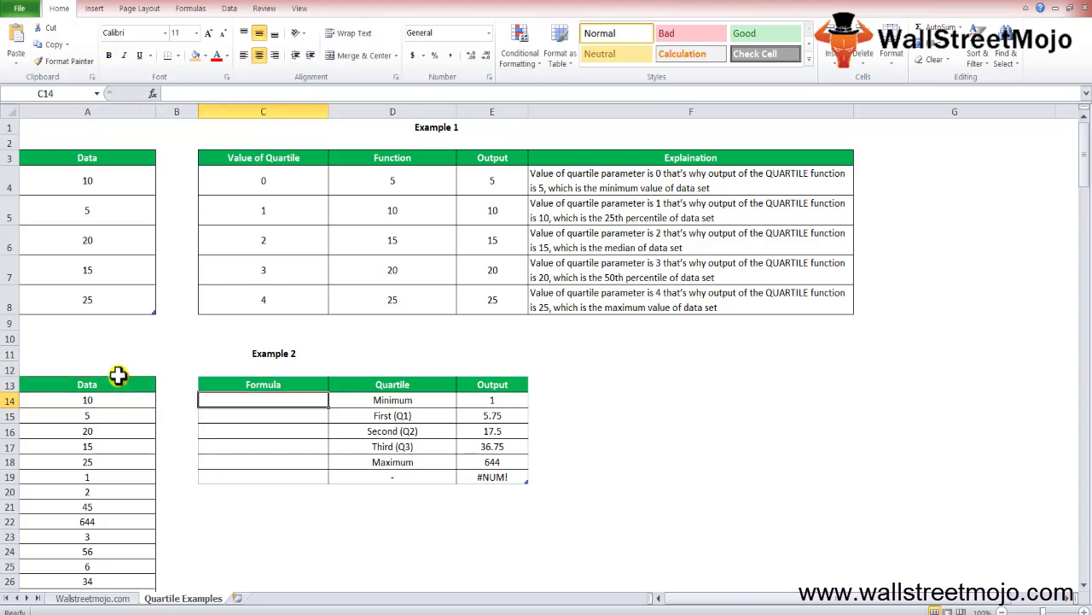
key(Left)
key(Left)
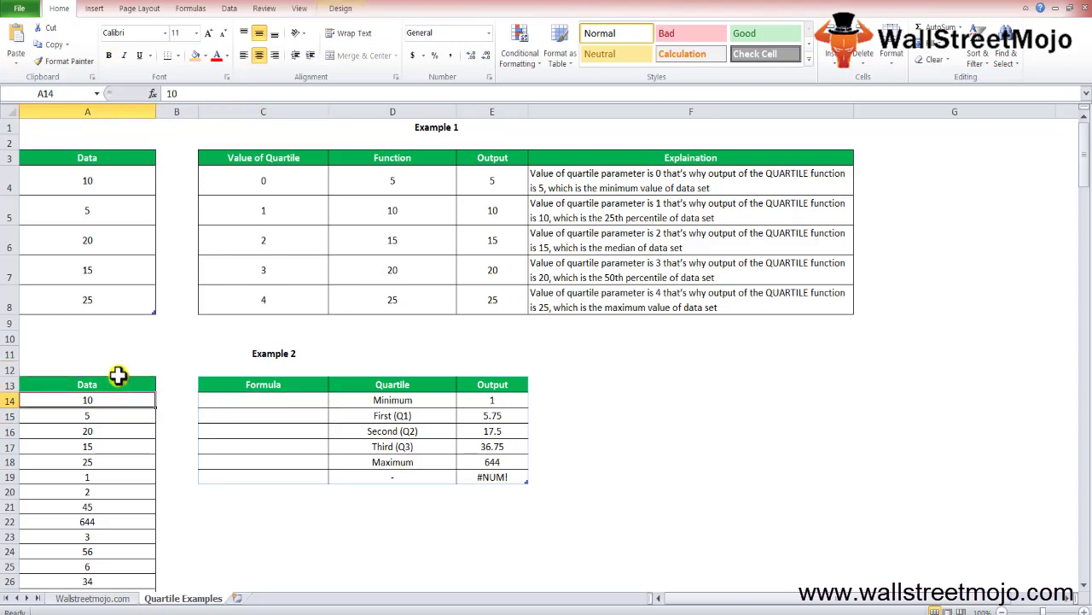
key(Right)
key(Right)
key(Right)
key(Right)
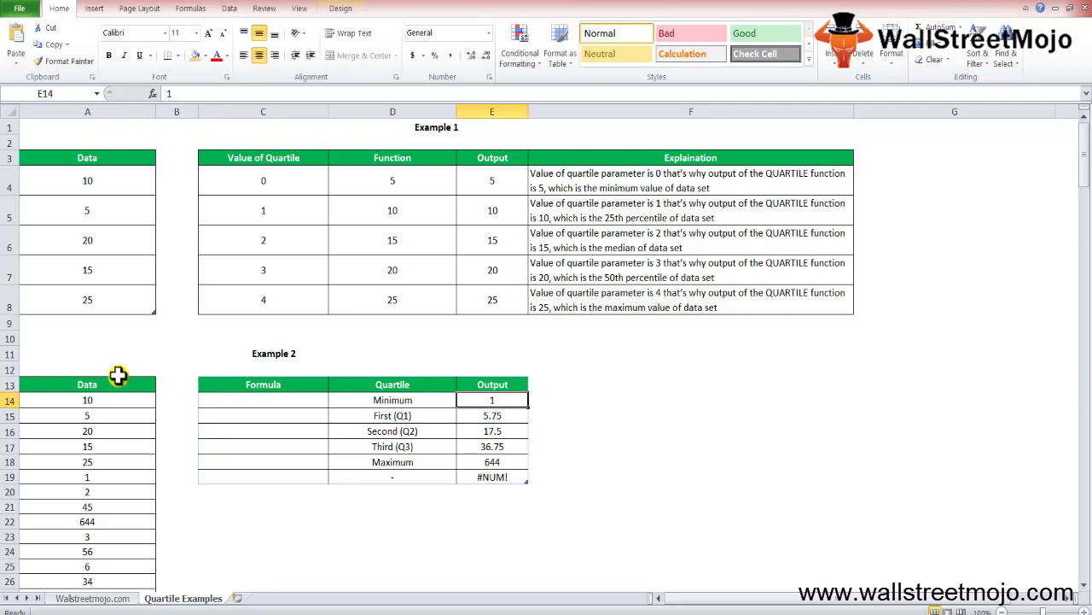
Enter =QUARTILE(Table13,0) in C14 of Example 2's Formula column for the Minimum row
key(Left)
key(Left)
text(=)
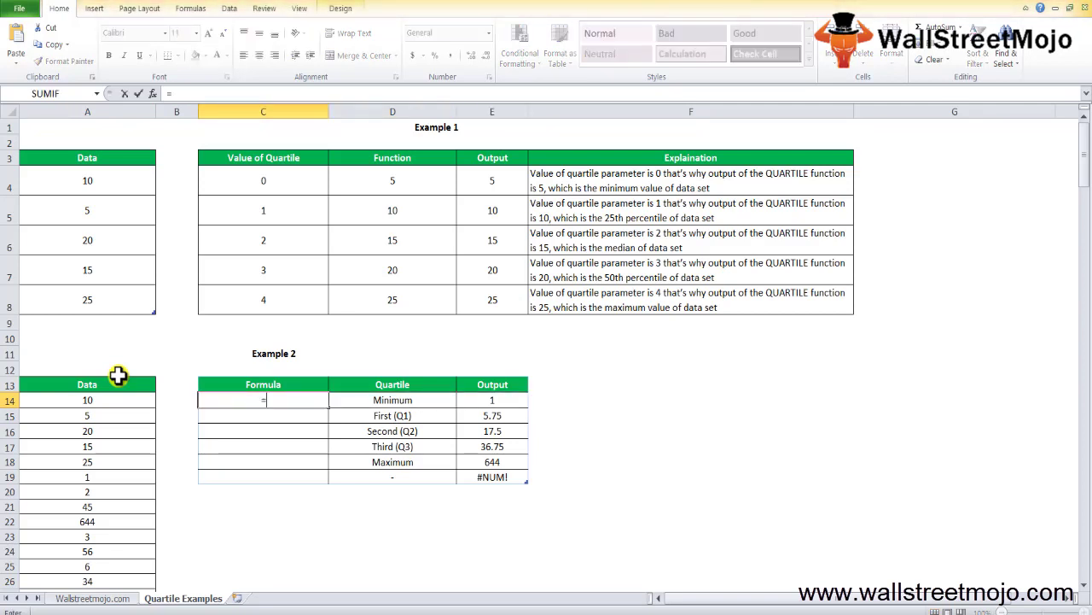
text(quartile)
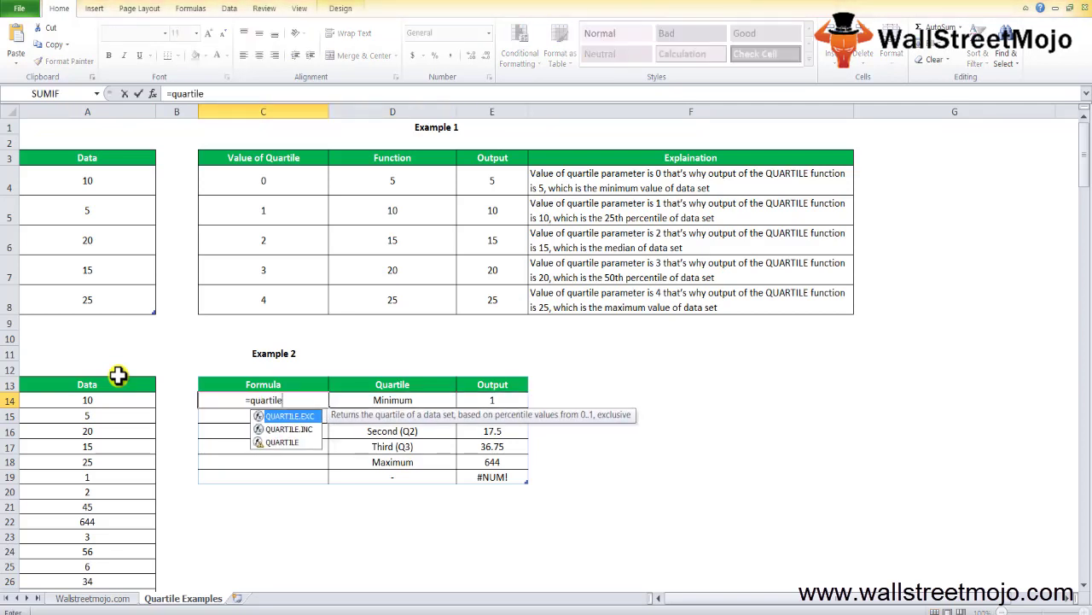
key(Tab)
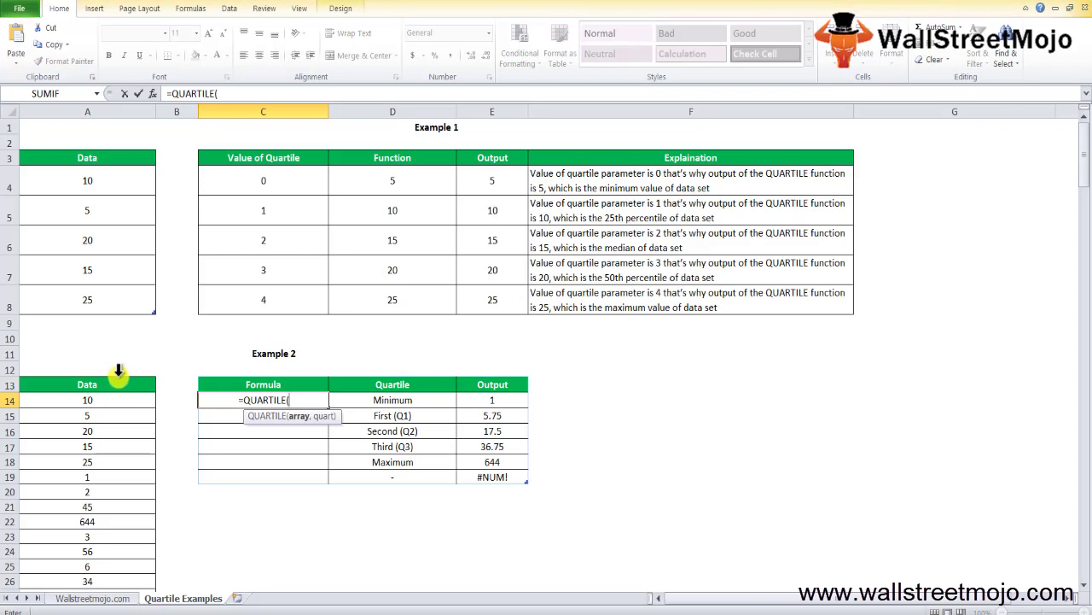
text(ta)
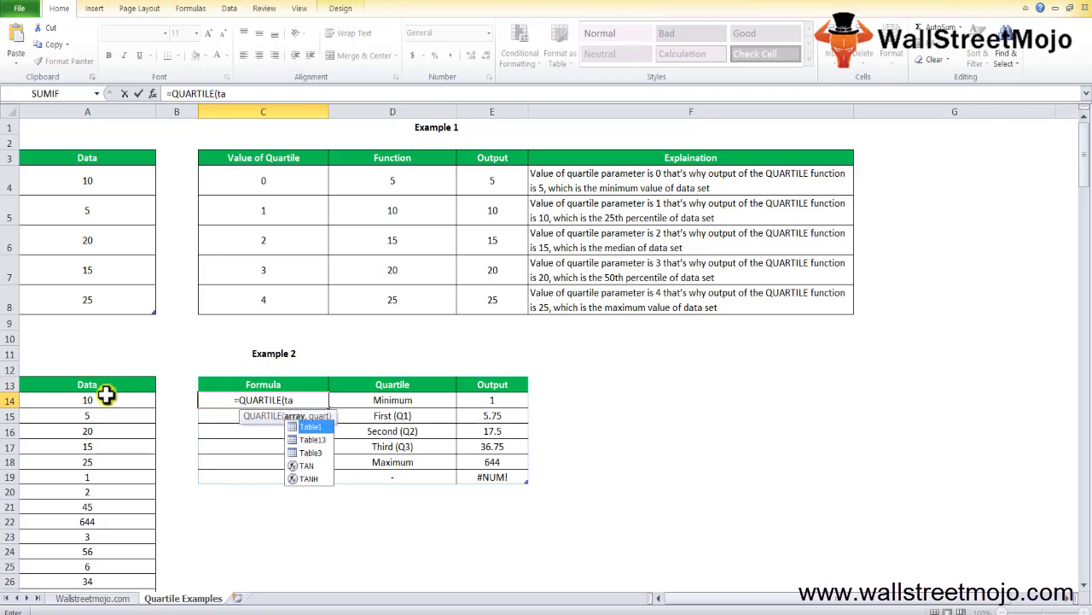
key(Down)
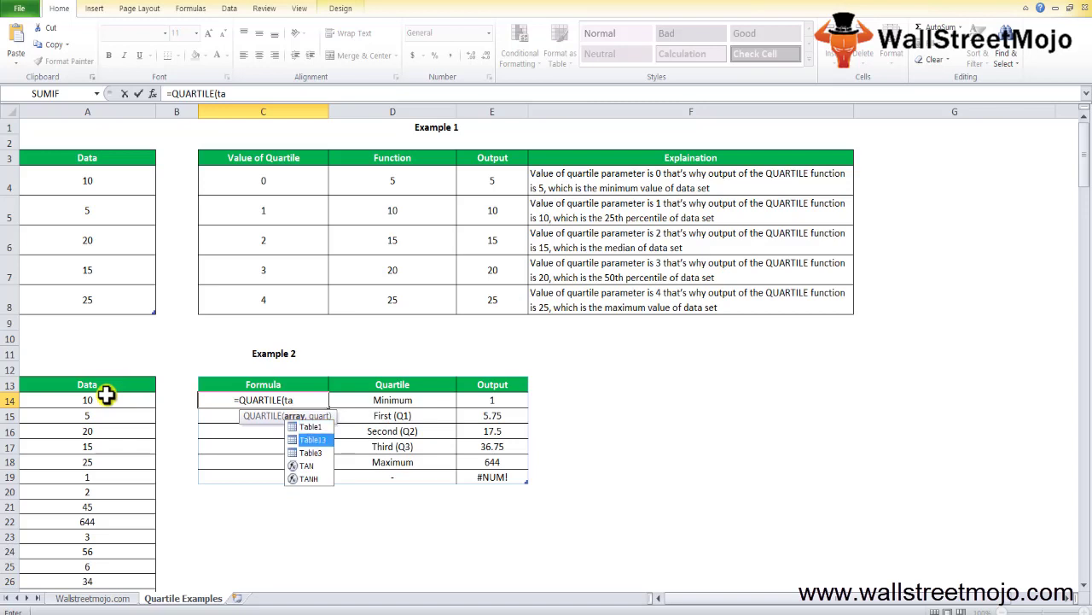
key(Tab)
text(,)
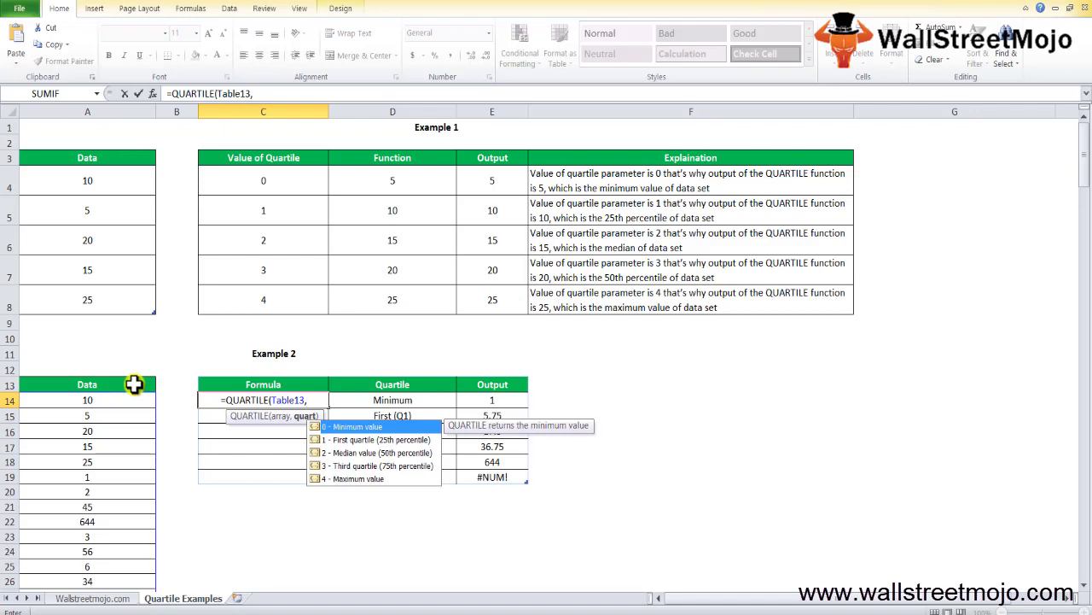
text(0))
key(ctrl+Return)
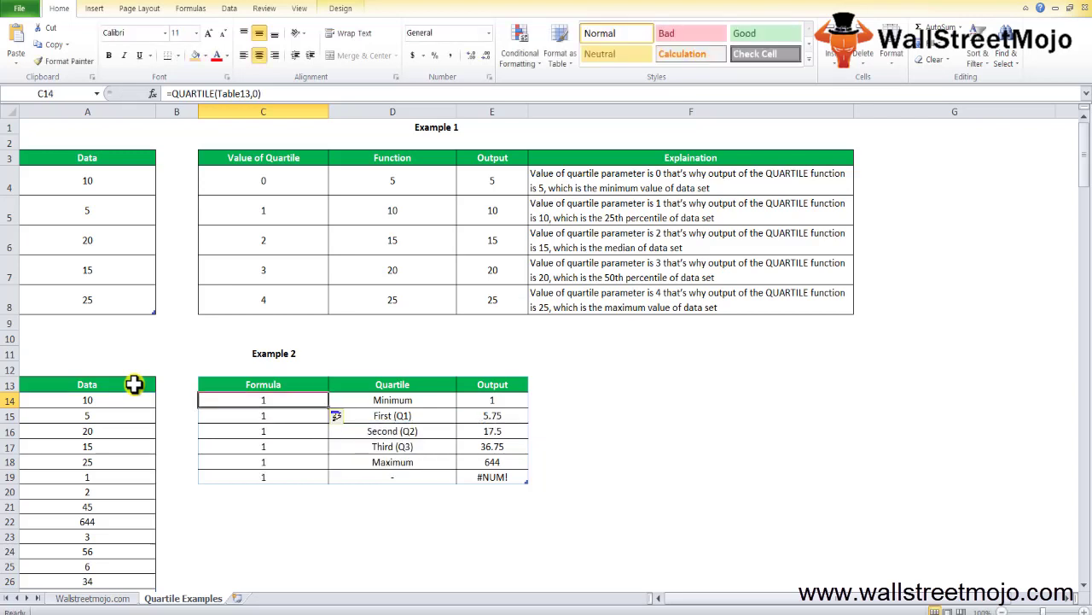
Change the quart argument of the formula in C15 to 1 and check the formula in C14
key(Down)
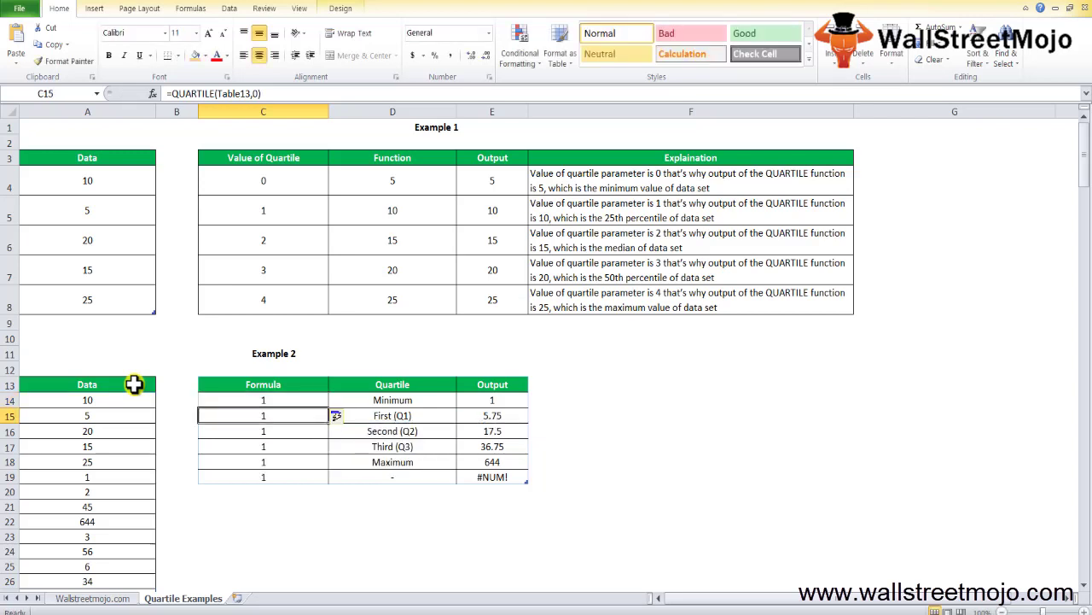
key(F2)
key(Left)
key(BackSpace)
text(1)
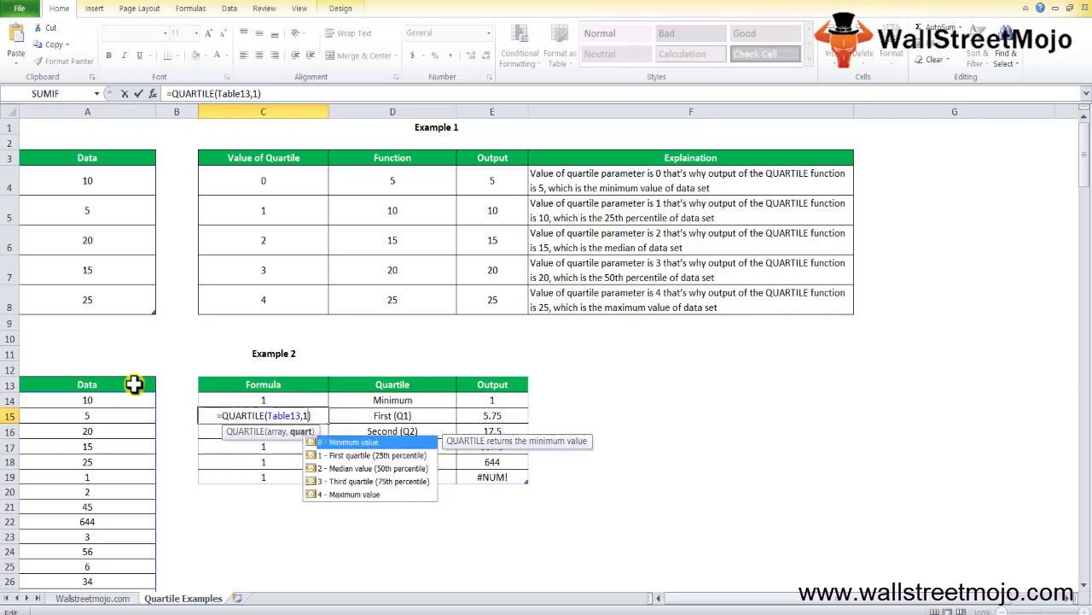
key(Return)
key(F2)
key(Escape)
key(Up)
key(Up)
key(F2)
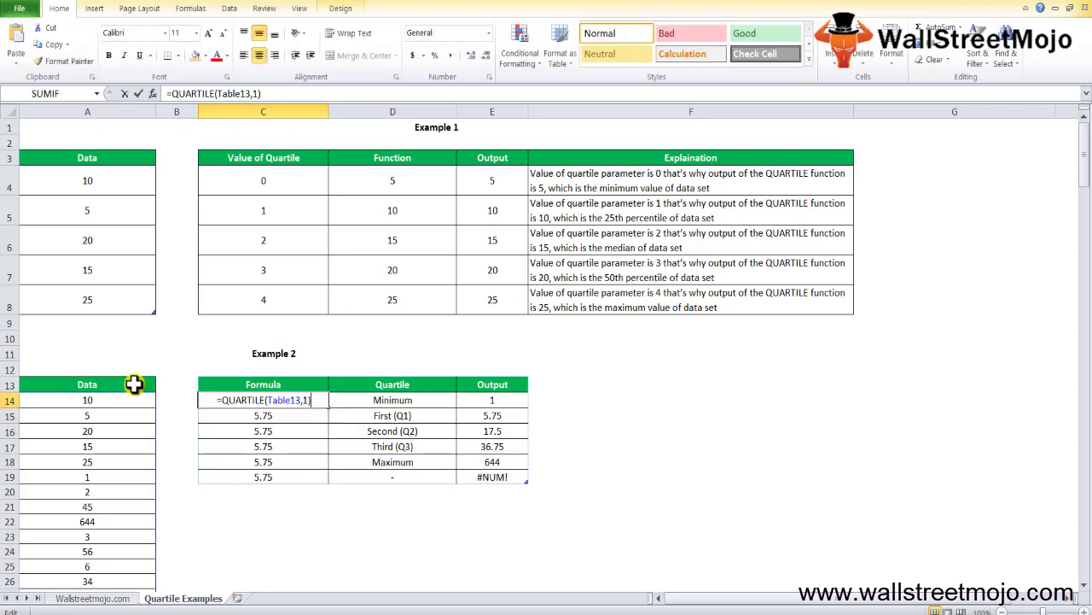
key(Return)
Clear the formulas from C15 through C19, keeping the one in C14
key(shift+Down)
key(shift+Down)
key(shift+Down)
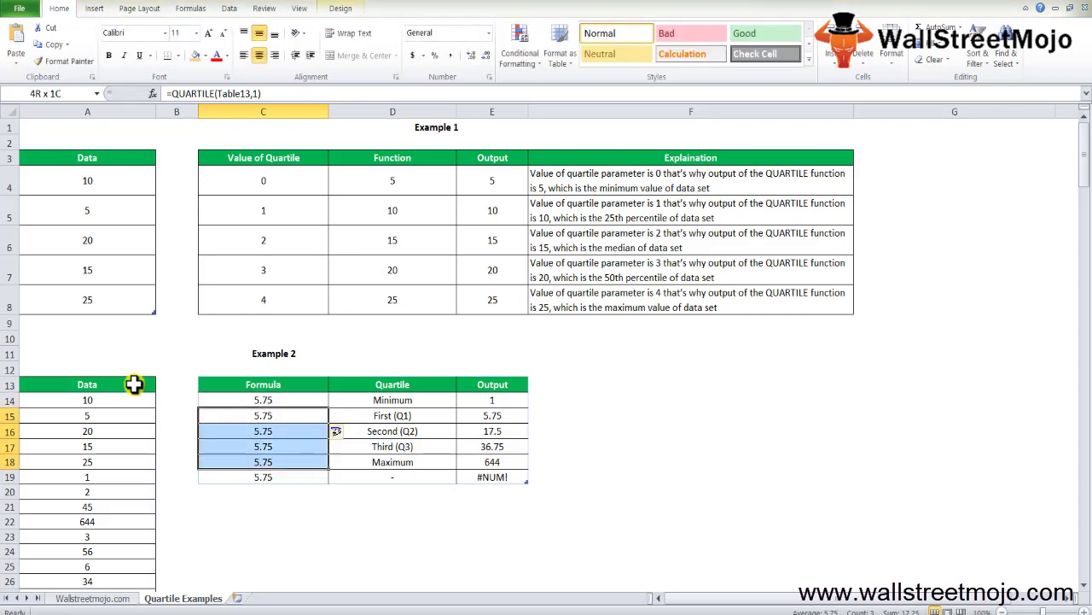
key(shift+Down)
key(Delete)
key(shift+Up)
key(shift+Up)
key(shift+Up)
key(shift+Up)
key(Up)
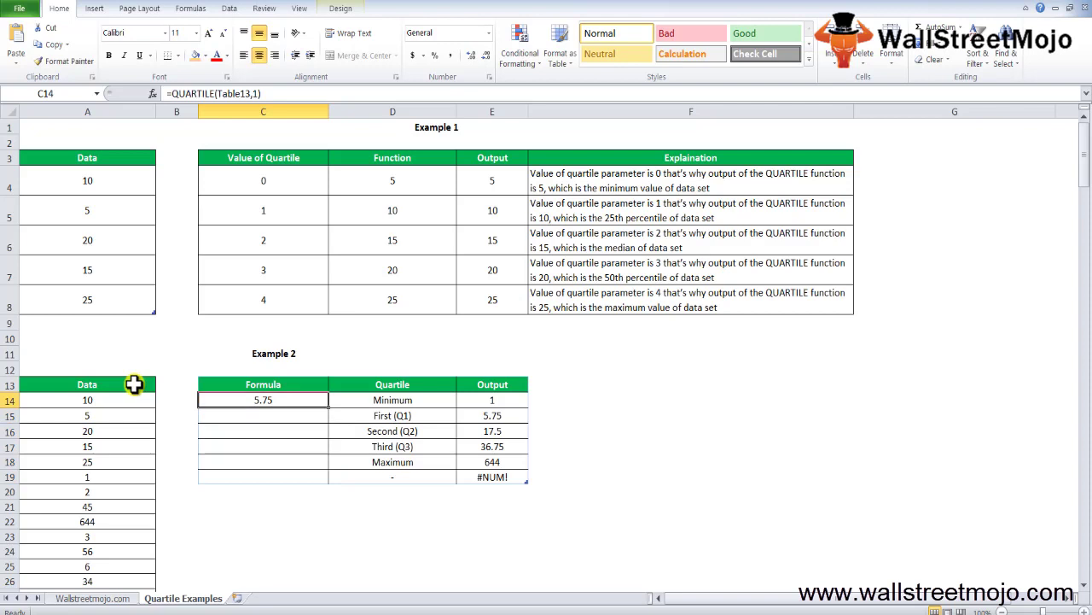
Fill the C14 formula into C15 for the First (Q1) row and check it
key(shift+Down)
key(ctrl+d)
key(Down)
key(F2)
key(Escape)
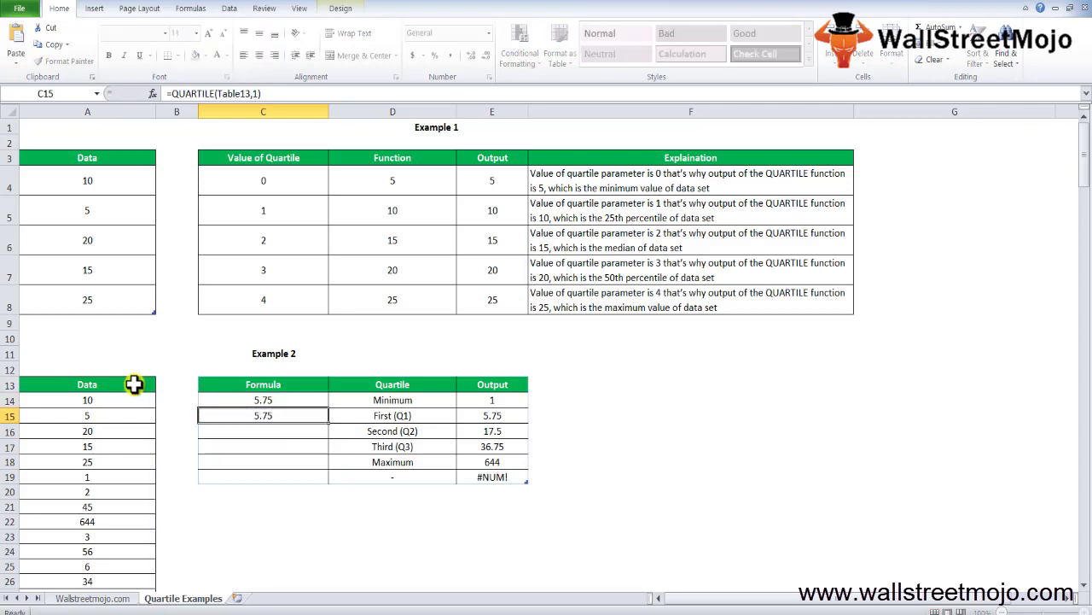
Fill the formula from C15 into C16 and set its quart argument to 2 for the Second (Q2) row
key(shift+Down)
key(ctrl+d)
key(Down)
key(F2)
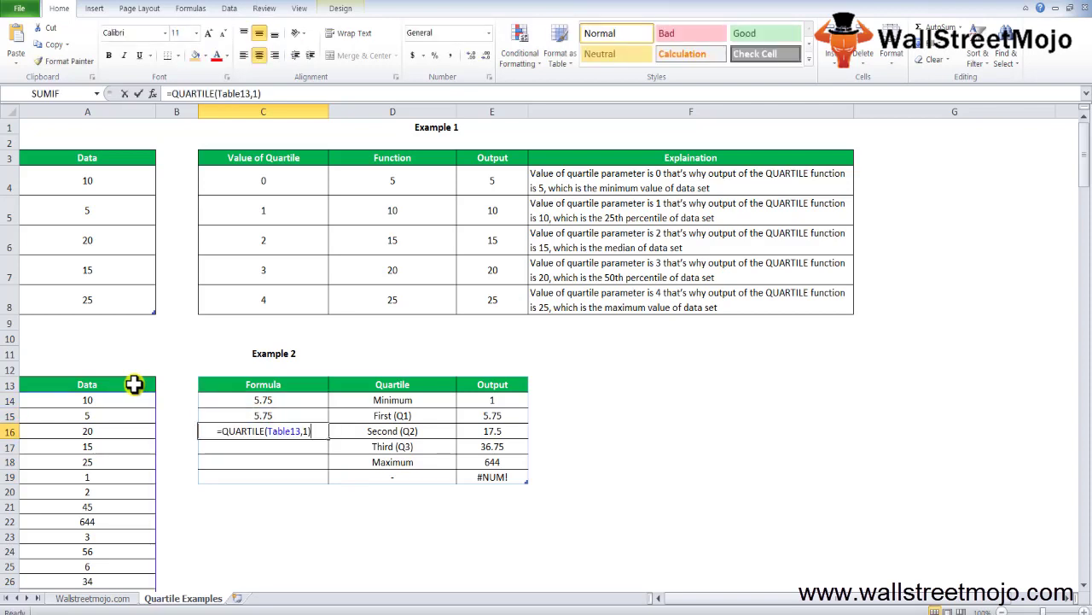
key(Left)
key(BackSpace)
text(2)
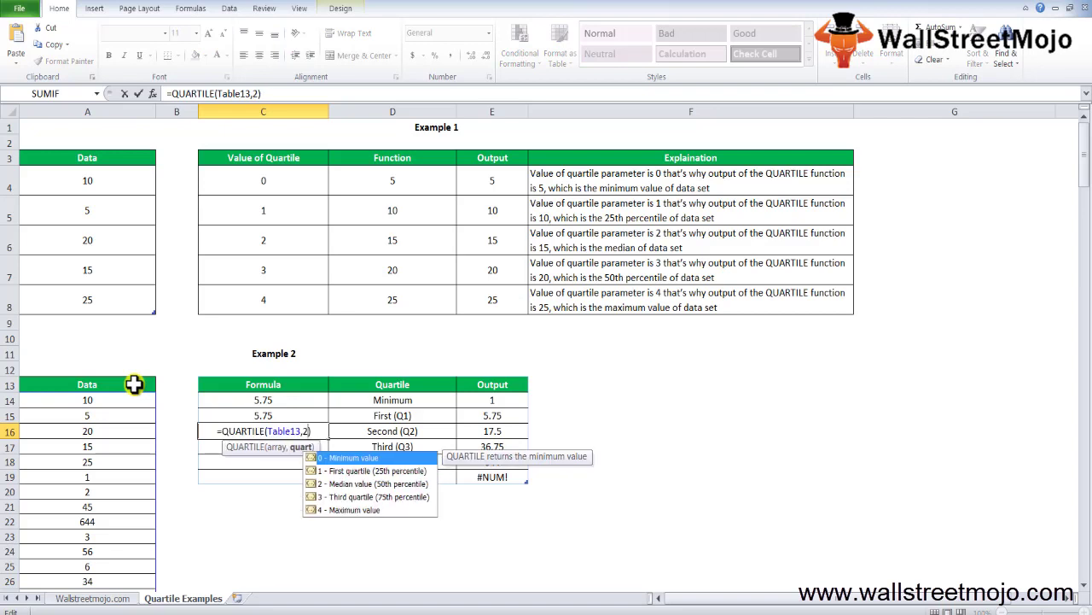
key(Return)
Fill the formula from C16 into C17 and set its quart argument to 3 for the Third (Q3) row
key(Up)
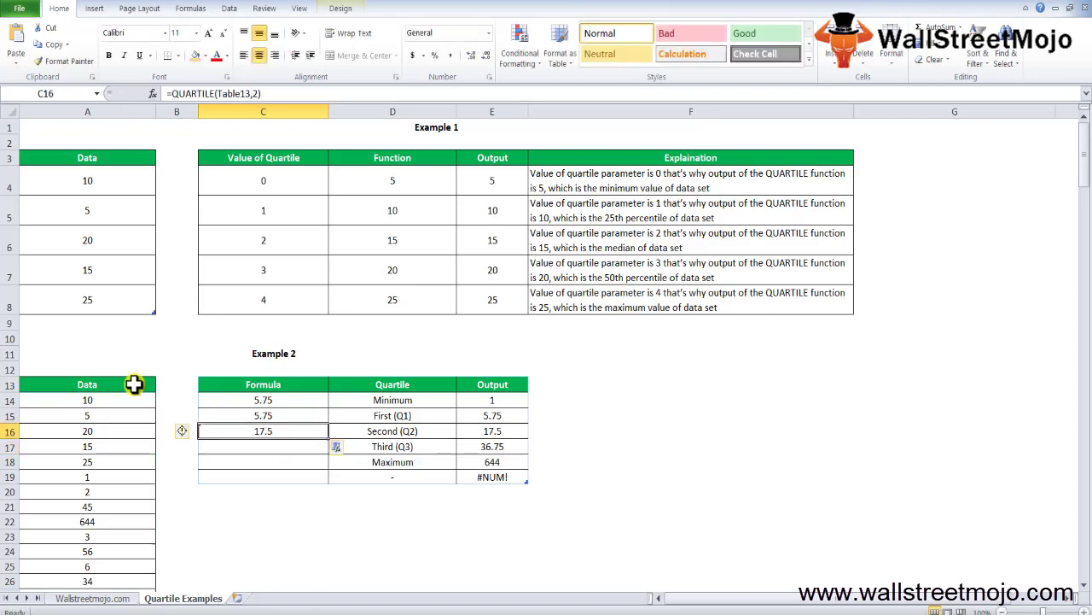
key(shift+Down)
key(ctrl+d)
key(Down)
key(F2)
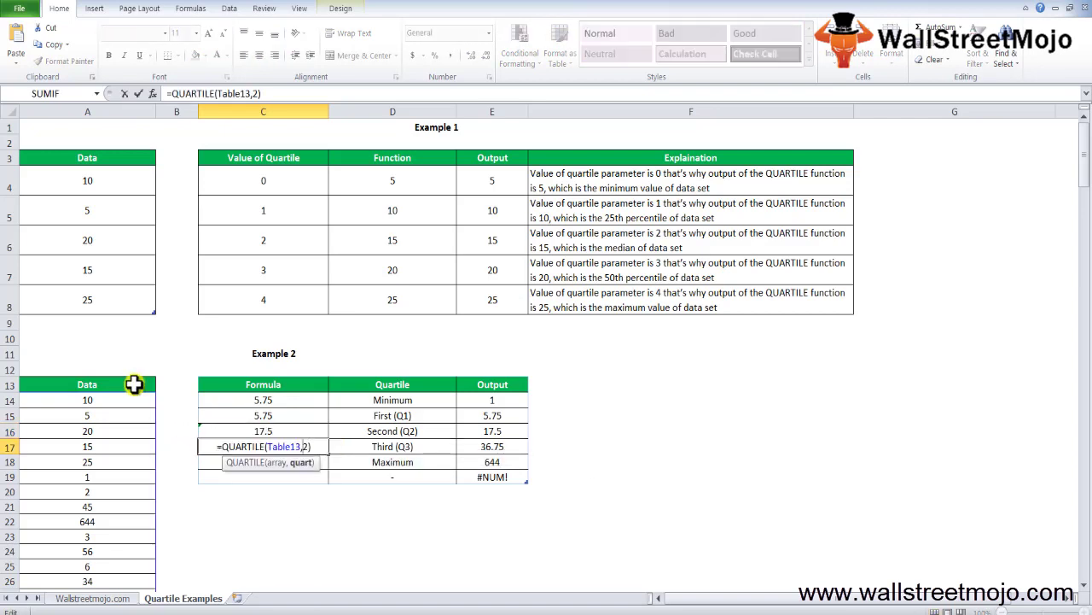
key(Left)
key(BackSpace)
text(3)
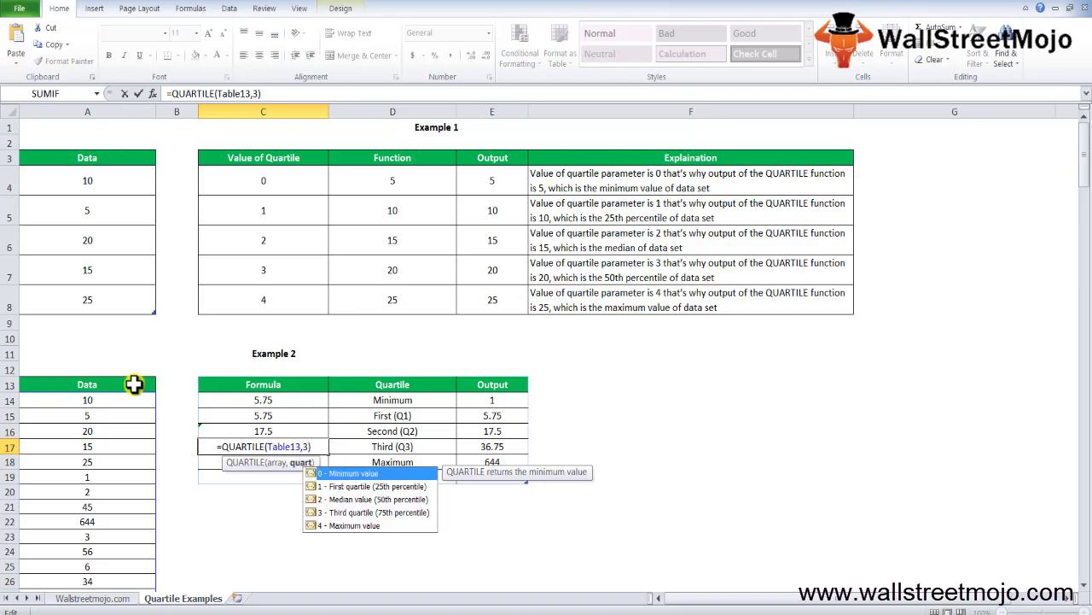
key(Return)
Fill the formula from C17 into C18 and set its quart argument to 4 for the Maximum row
key(Up)
key(shift+Down)
key(ctrl+d)
key(Down)
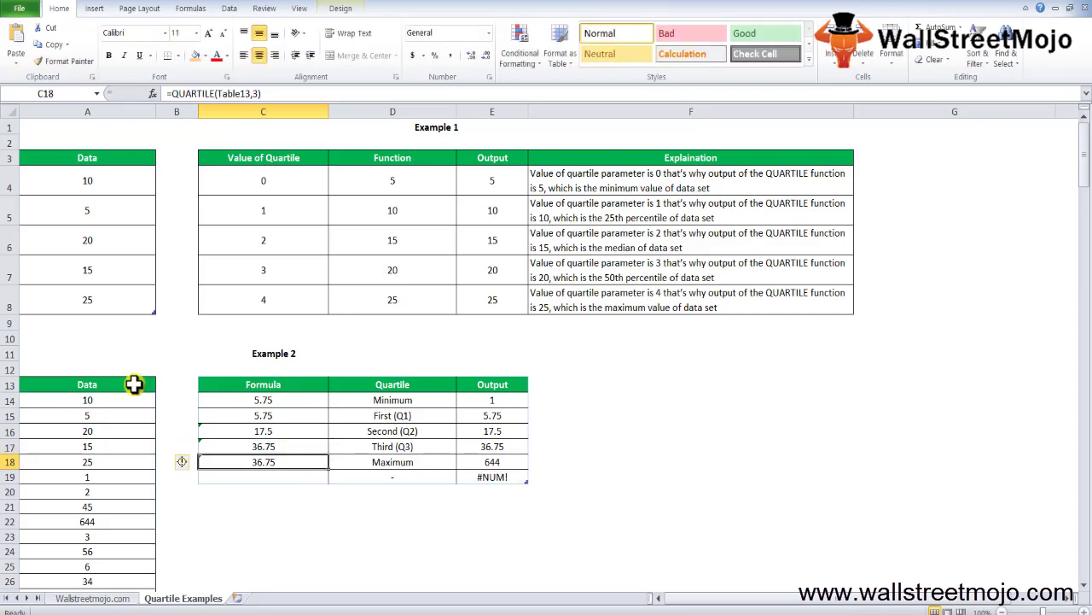
key(F2)
key(Left)
key(BackSpace)
key(Return)
key(Up)
key(F2)
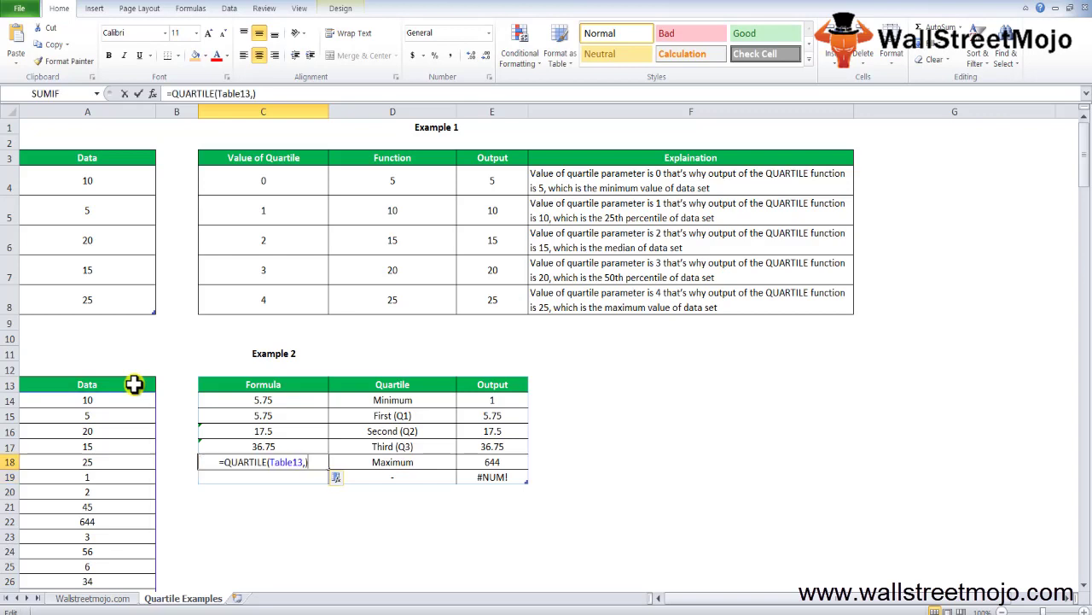
key(Left)
text(4)
key(Return)
key(Up)
key(Down)
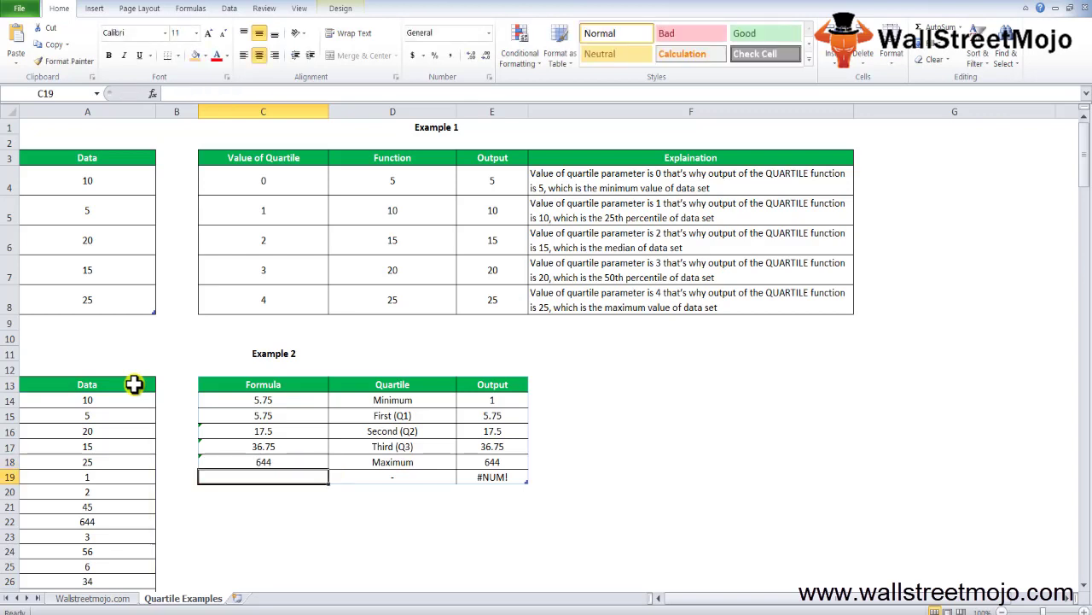
Fill the formula from C18 into C19 and set its quart argument to 5 in the last row
key(Up)
key(shift+Down)
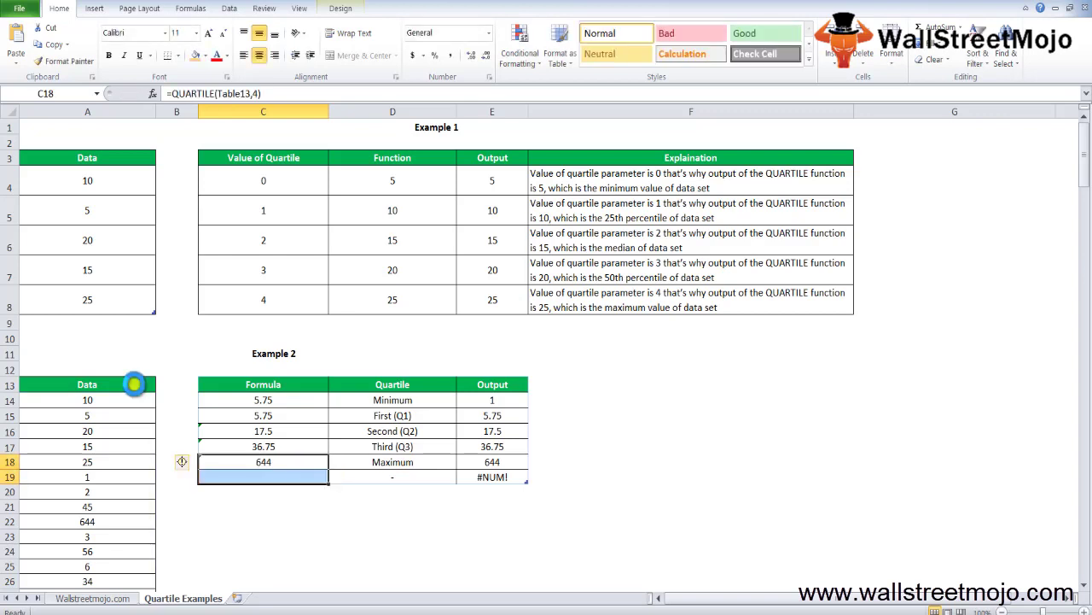
key(ctrl+d)
key(Down)
key(F2)
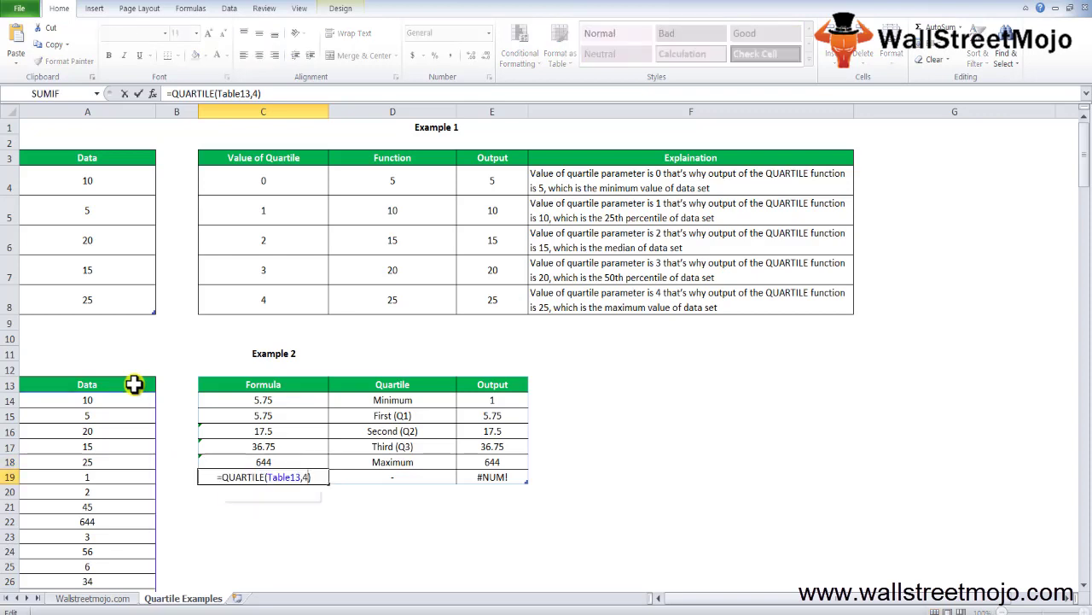
key(Left)
key(BackSpace)
text(5)
key(ctrl+Return)
Compare the Formula results of Example 2 with the values in its Output column
key(Right)
key(Right)
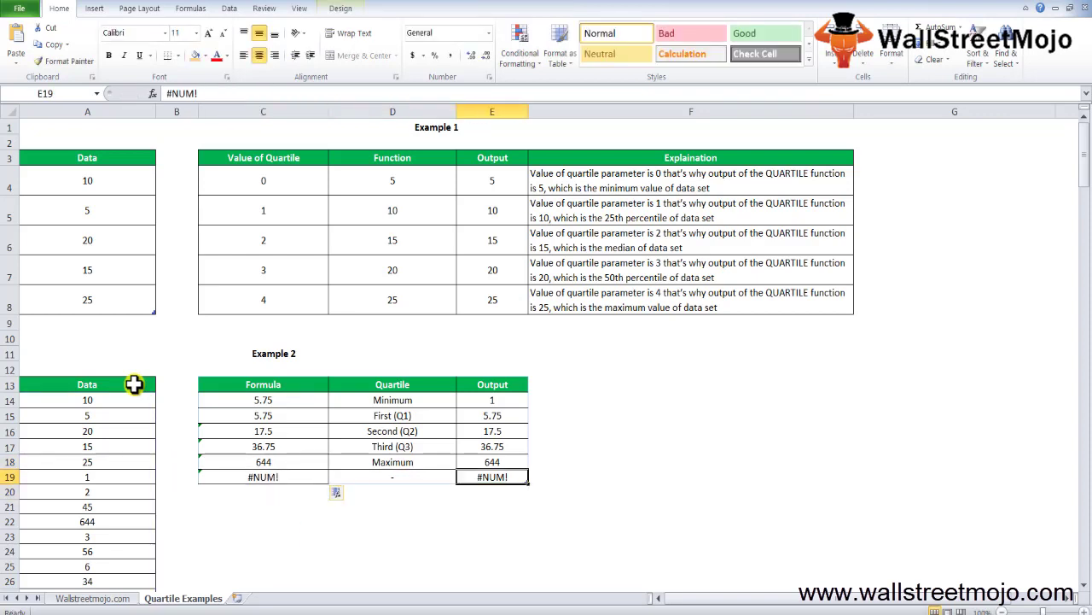
key(Up)
key(Up)
key(Up)
key(Down)
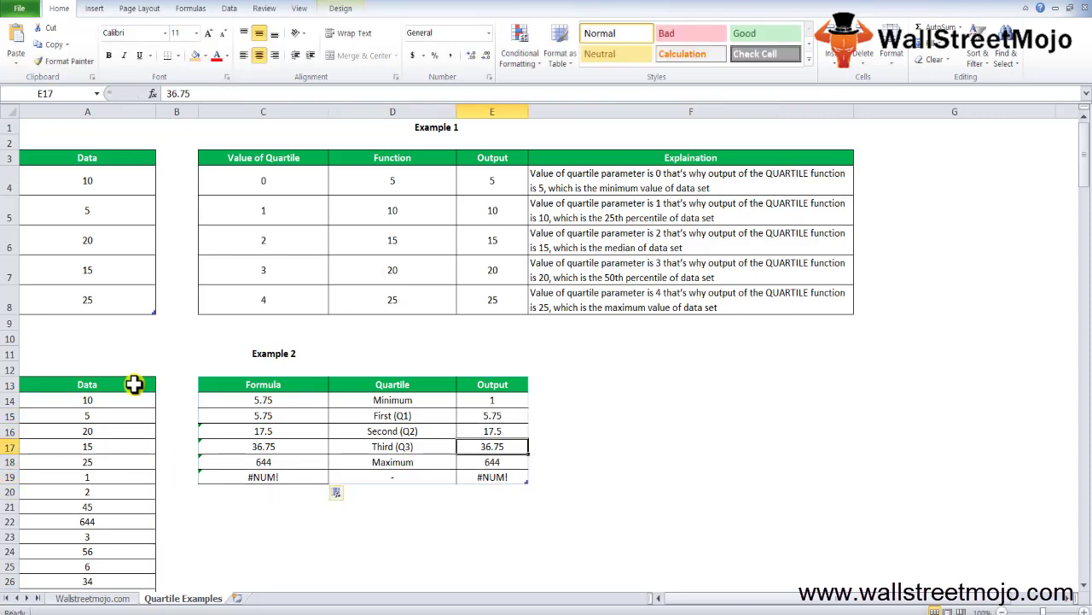
key(Up)
Enter the heading "Things to remember" in C63, in the empty area below the quartile notes
key(Page_Down)
key(Page_Down)
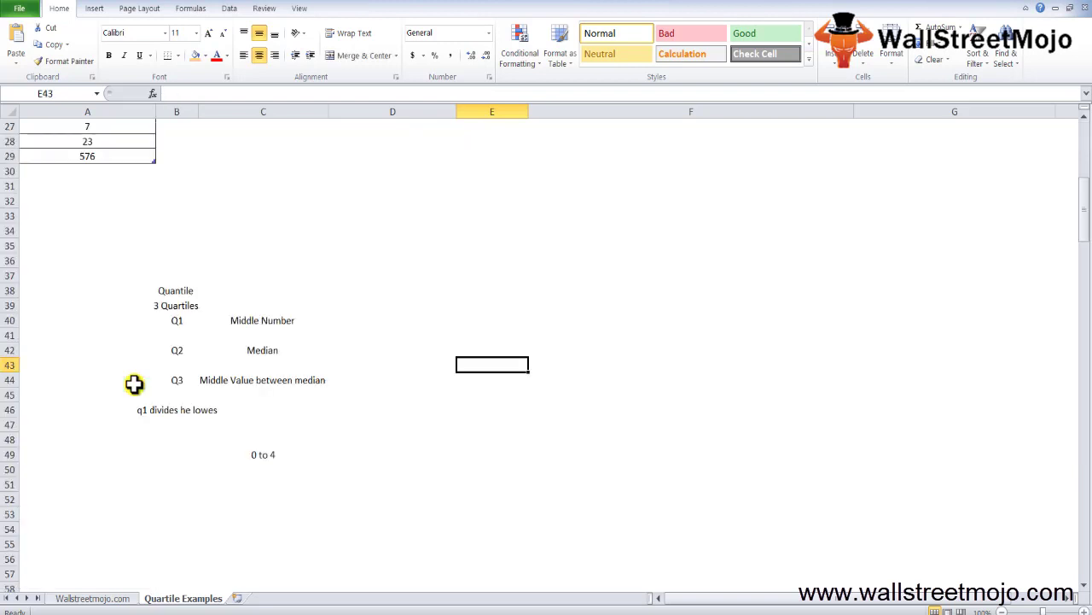
click(237, 200)
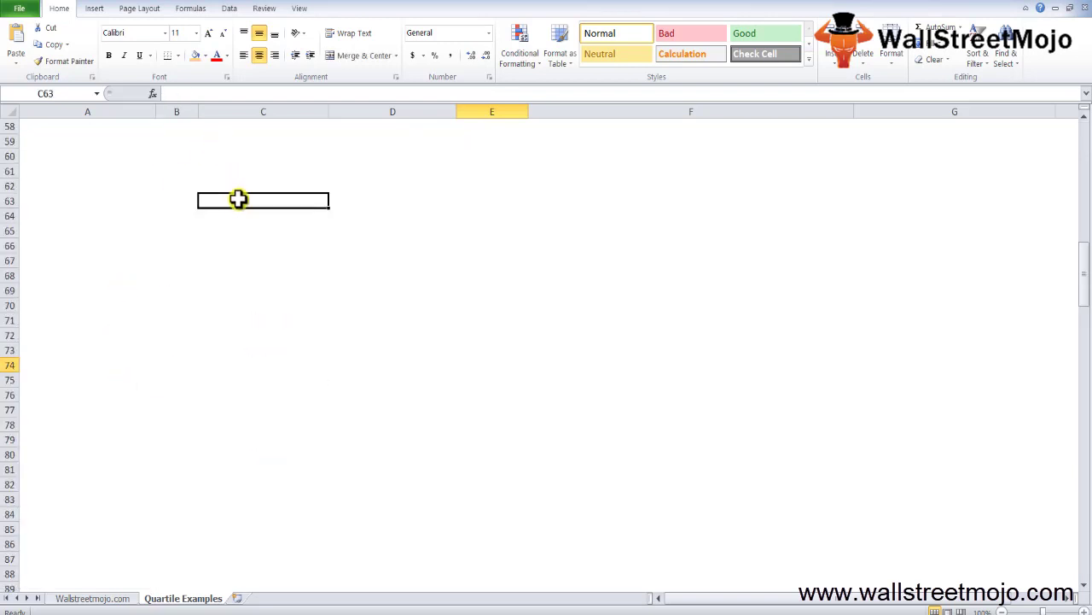
text(Thing)
text(s to reme)
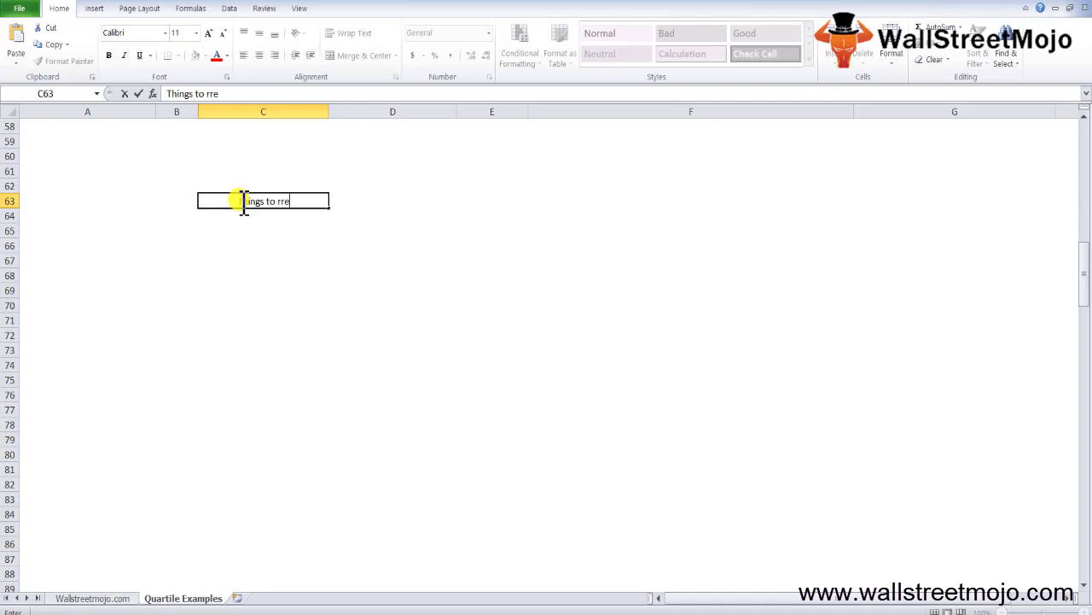
text(mber)
key(Return)
Enter "1. Worksheet" in C65 as the first numbered point under the heading
key(Return)
text(1. Ouart)
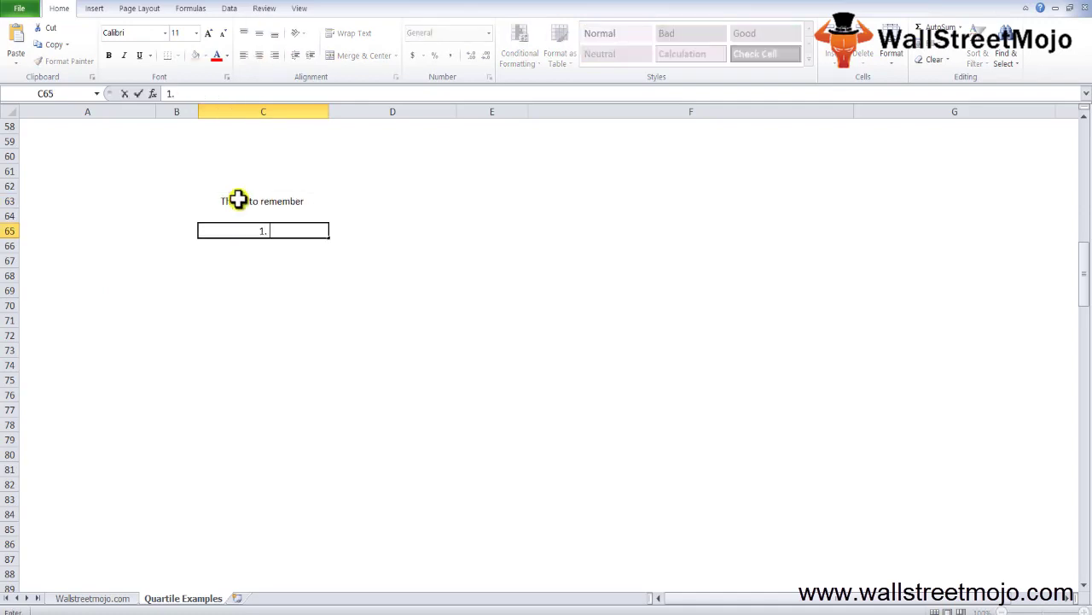
key(BackSpace)
key(BackSpace)
key(BackSpace)
key(BackSpace)
key(BackSpace)
key(BackSpace)
text(Worksheet)
key(Return)
Add "2. Numeric Value" in C66 and "3. 2000" in C67 as further numbered points
text(2)
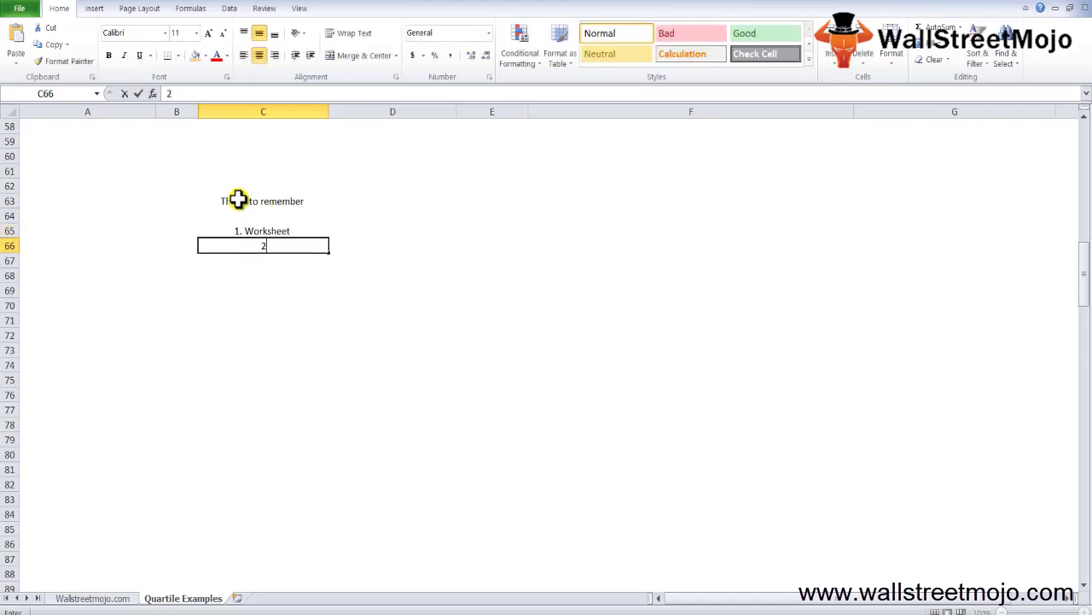
text(. Numer)
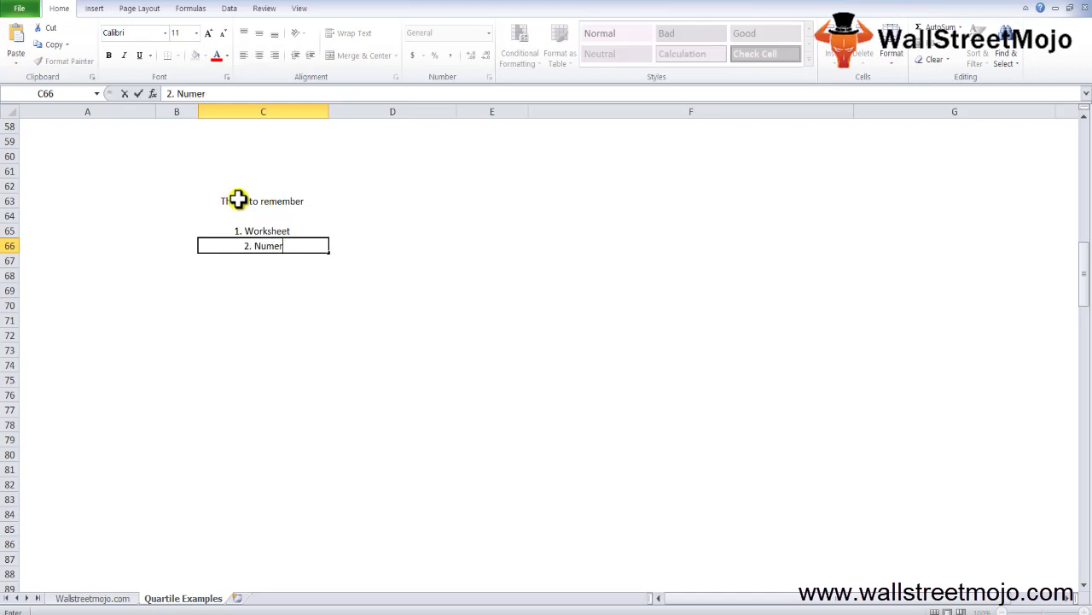
text(ic Value)
key(Return)
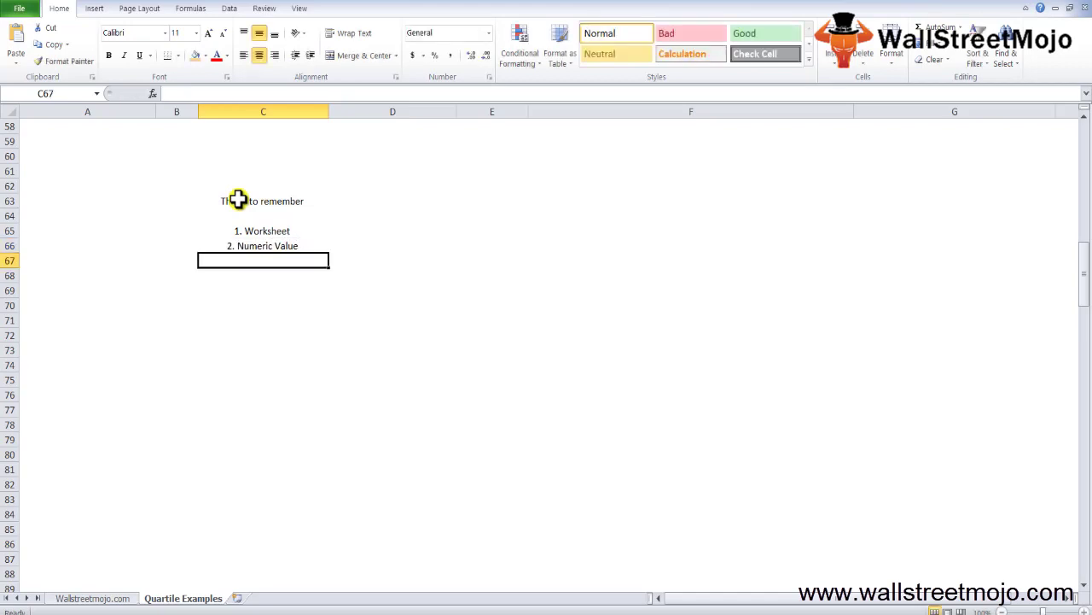
text(3. )
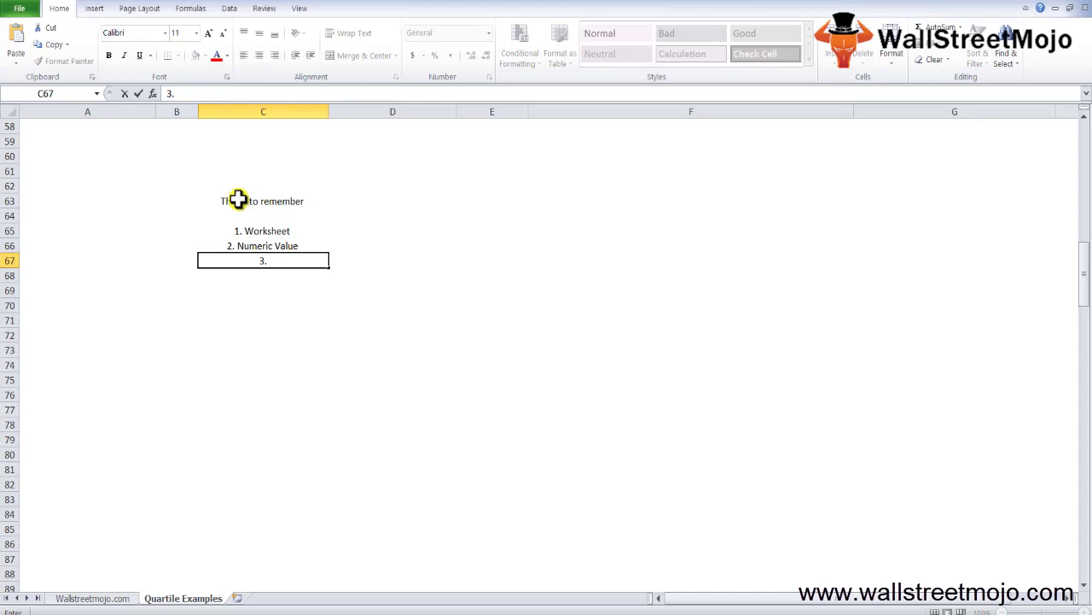
text(2000)
key(Return)
text(4.)
key(Escape)
key(Up)
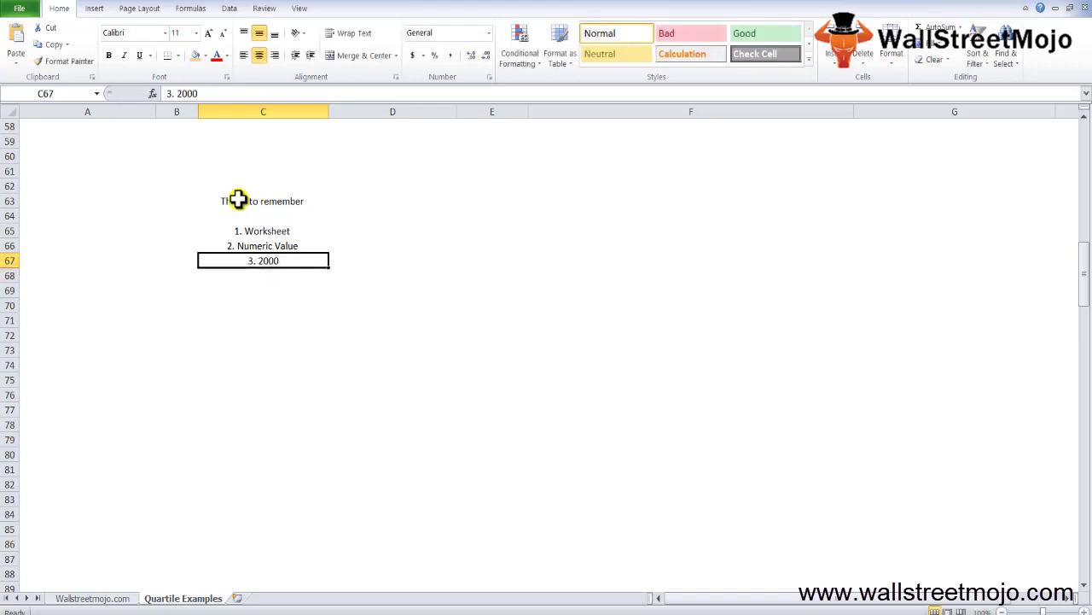
Enter "4. >4 <0" in C68 as the fourth point, with "Num Error" beside it in D68
key(Down)
text(4.)
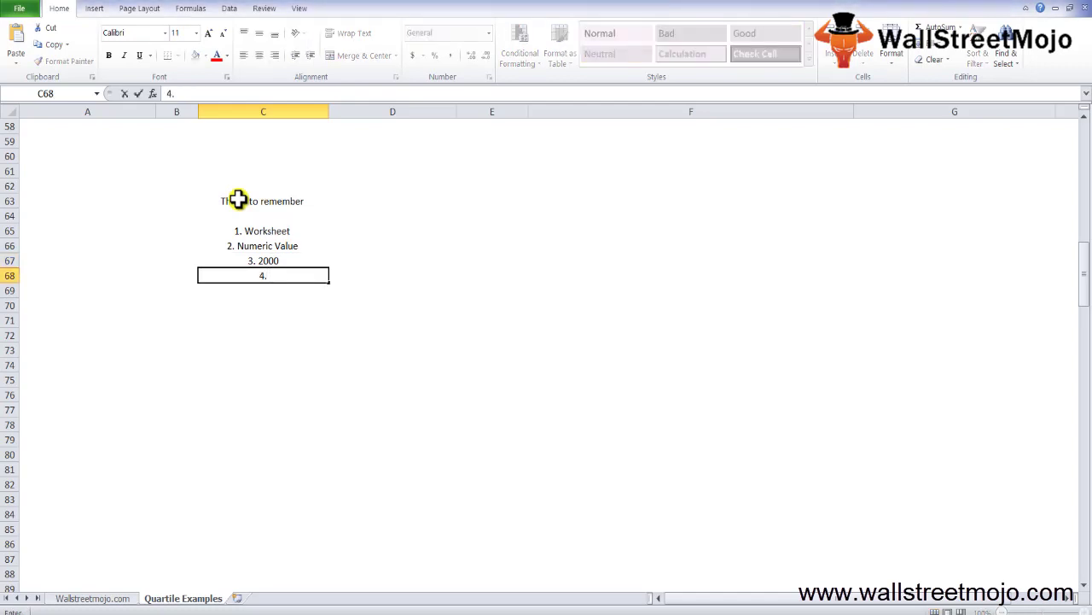
text( ?)
key(BackSpace)
text(>4 <0)
key(Tab)
text(Nu)
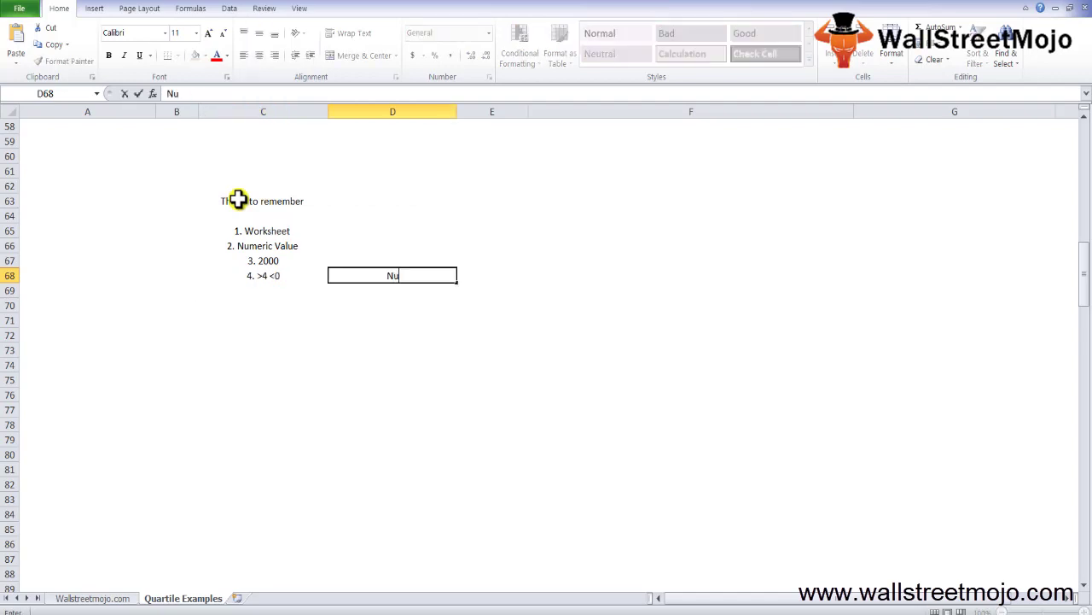
text(m Error)
key(Return)
Add "5. NUM" in C69 and "6. value" in C70 to complete the numbered list
text(5.)
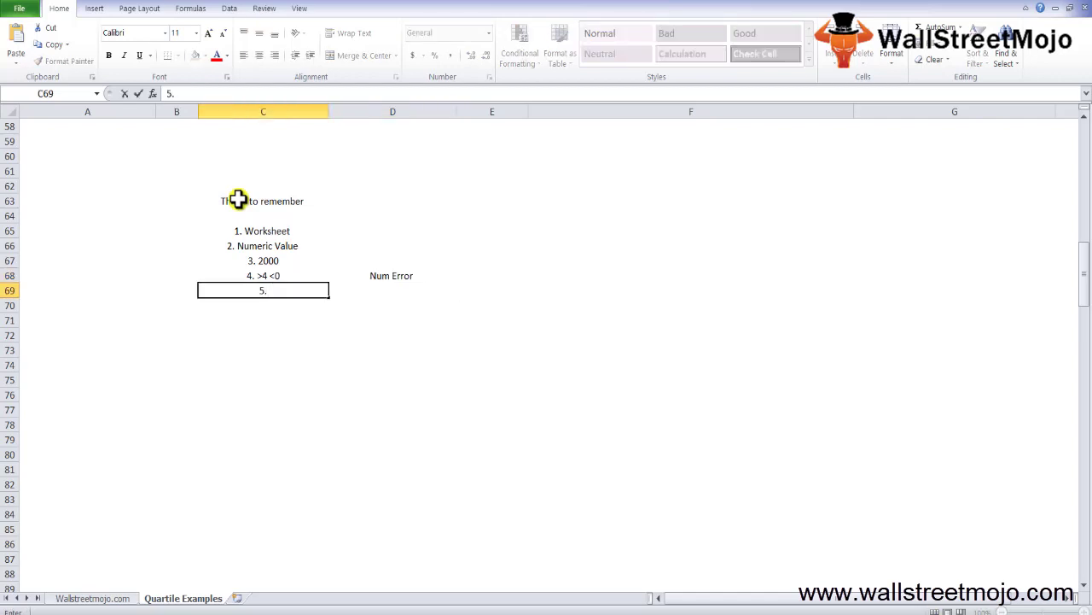
text( NUM)
key(Return)
text(6.)
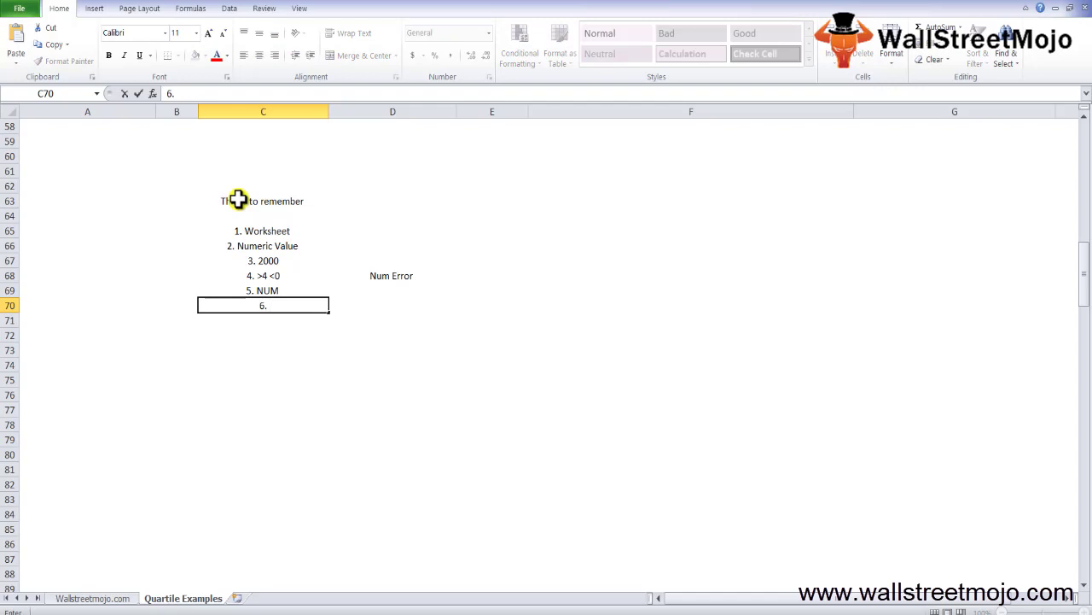
text(alue)
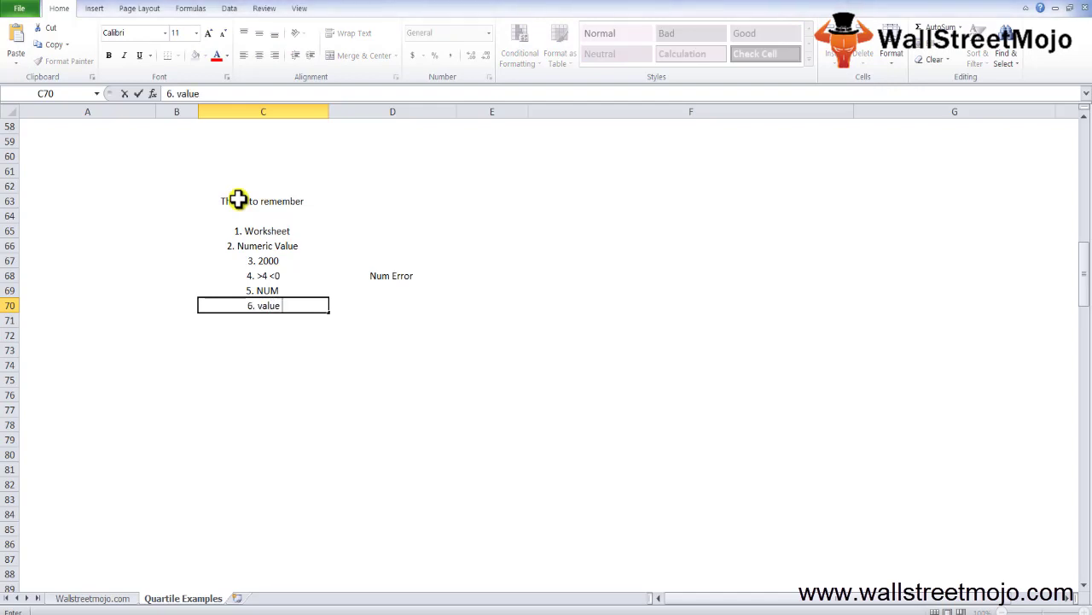
key(Return)
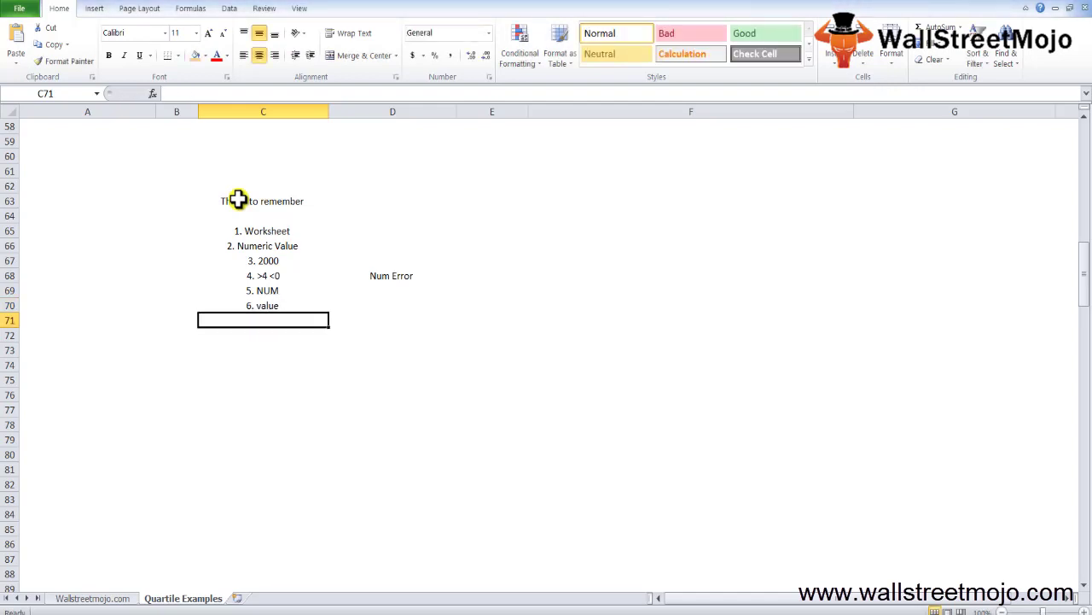
Return to the start of the worksheet and review the Example 1 table of quartile values, functions and outputs
key(Up)
key(Up)
key(Up)
key(Up)
key(Up)
key(Up)
key(Up)
key(Up)
key(Up)
key(Up)
key(Up)
key(Up)
key(Up)
key(Up)
key(Up)
key(Up)
key(Up)
key(Up)
key(Up)
key(Up)
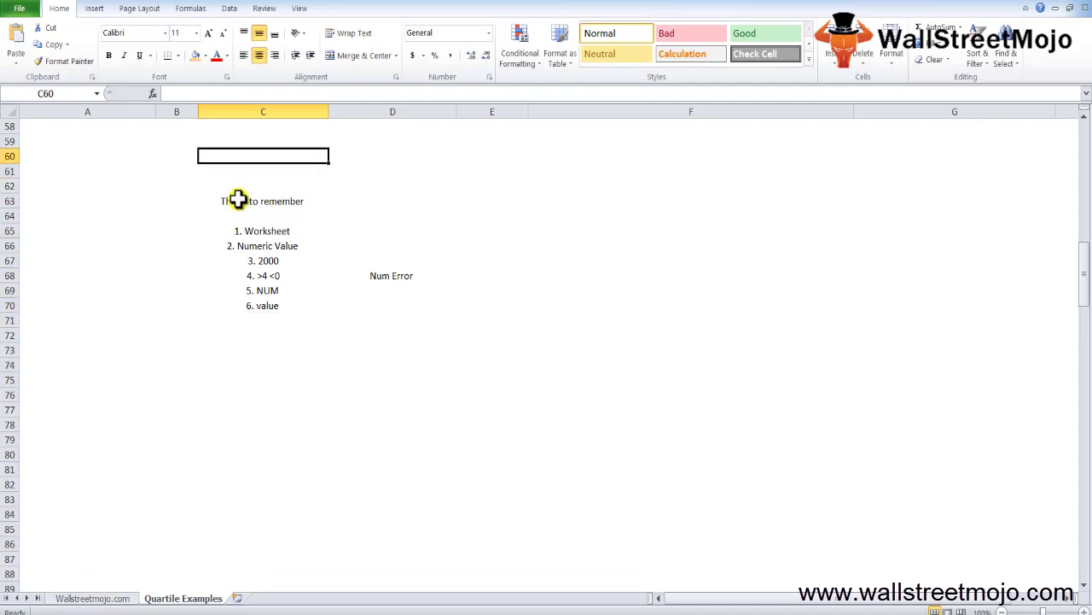
key(Page_Up)
key(Up)
key(Up)
key(Up)
key(Up)
key(Up)
key(Up)
key(Up)
key(Up)
key(Up)
key(Up)
key(Up)
key(Up)
key(Up)
key(Up)
key(Up)
key(Up)
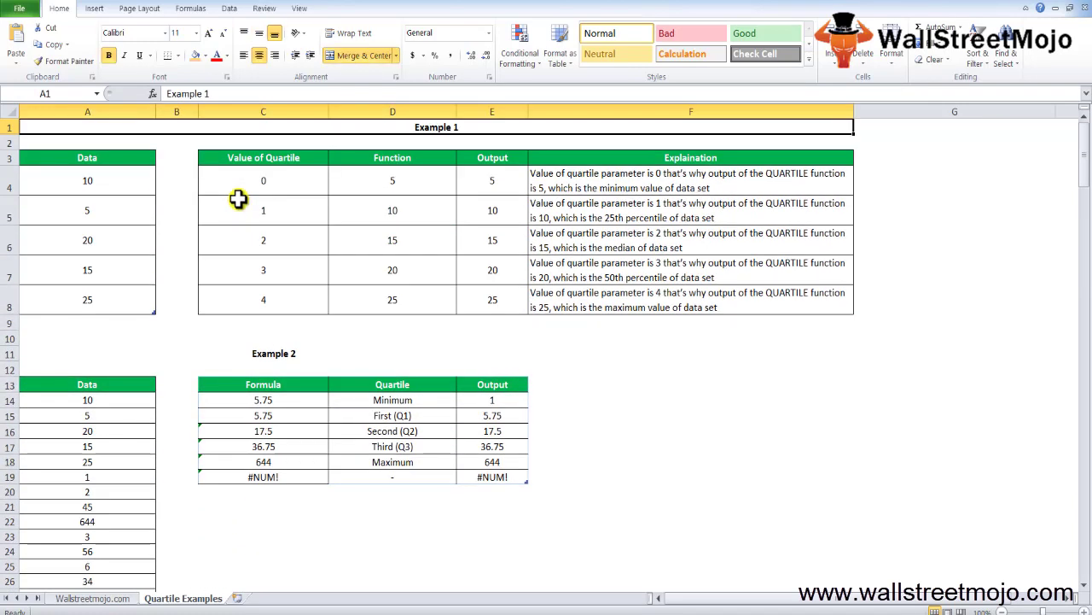
key(Down)
key(Down)
key(Left)
key(Left)
key(Left)
key(Up)
key(Up)
key(shift+Down)
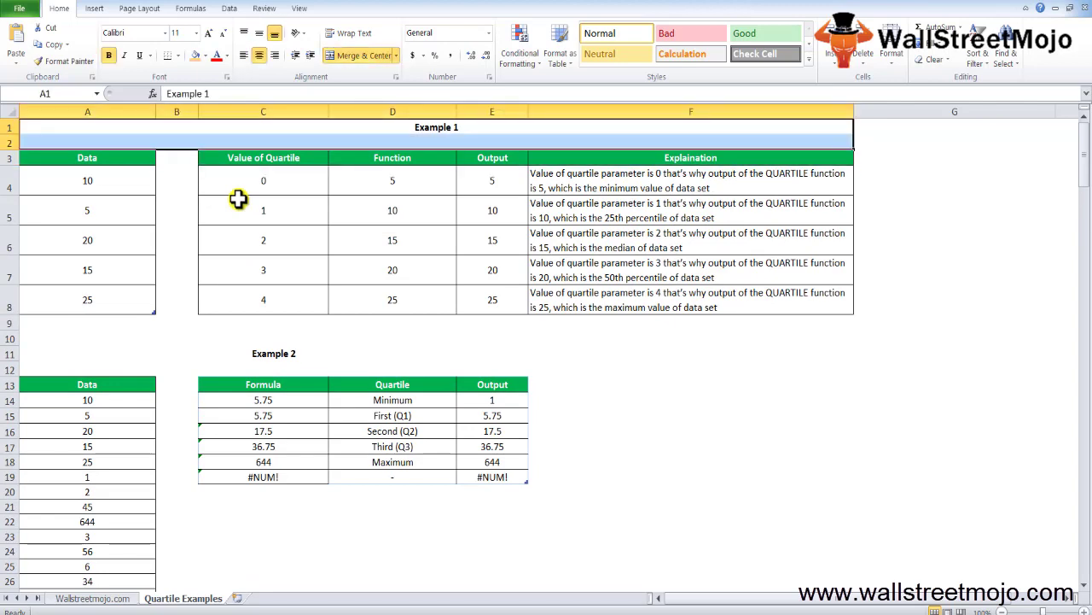
key(shift+Down)
key(shift+Down)
key(shift+Down)
Review the Example 2 table of formulas, quartiles and outputs below Example 1
key(Down)
key(Down)
key(Down)
key(Down)
key(Down)
key(Down)
key(Down)
key(Down)
key(Down)
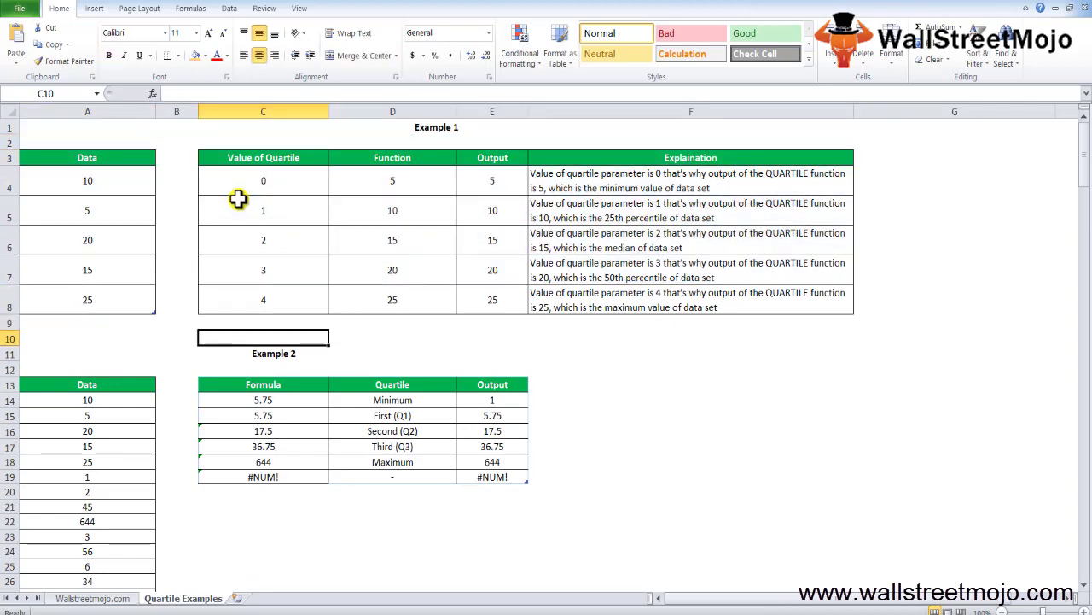
key(Down)
key(shift+Down)
key(shift+Down)
Highlight the quartile notes from row 38 downwards across columns A to C to review them
key(Page_Down)
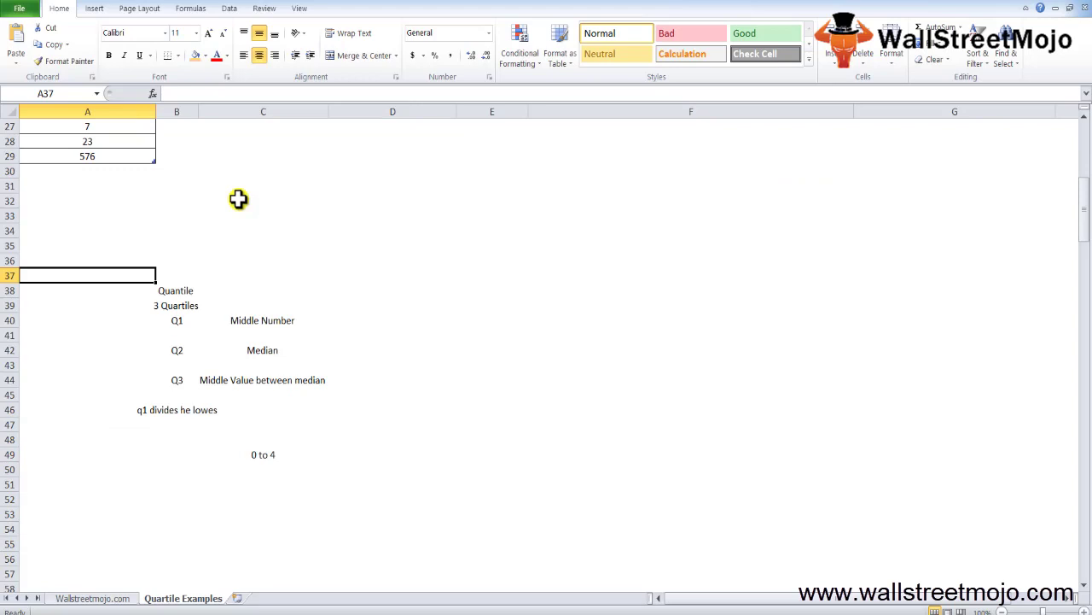
key(Down)
key(shift+Right)
key(shift+Right)
key(shift+Down)
key(shift+Down)
key(shift+Down)
key(shift+Down)
key(shift+Down)
key(shift+Down)
key(shift+Down)
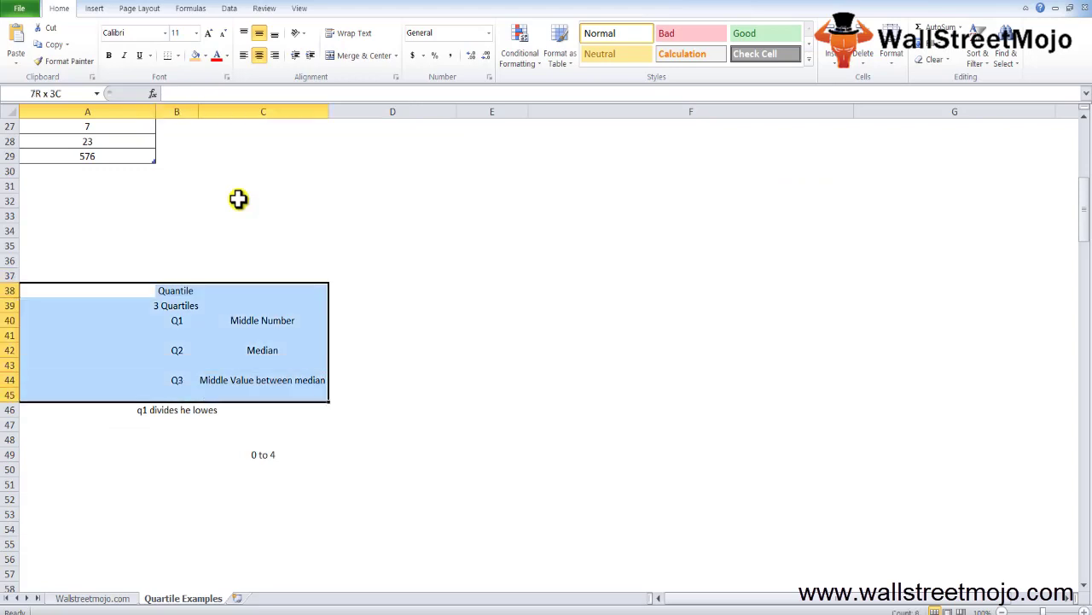
key(shift+Down)
key(shift+Down)
key(shift+Down)
key(shift+Down)
Highlight A64:D69 to review the numbered points under the "Things to remember" heading
key(Page_Down)
key(Up)
key(Up)
key(Up)
key(Up)
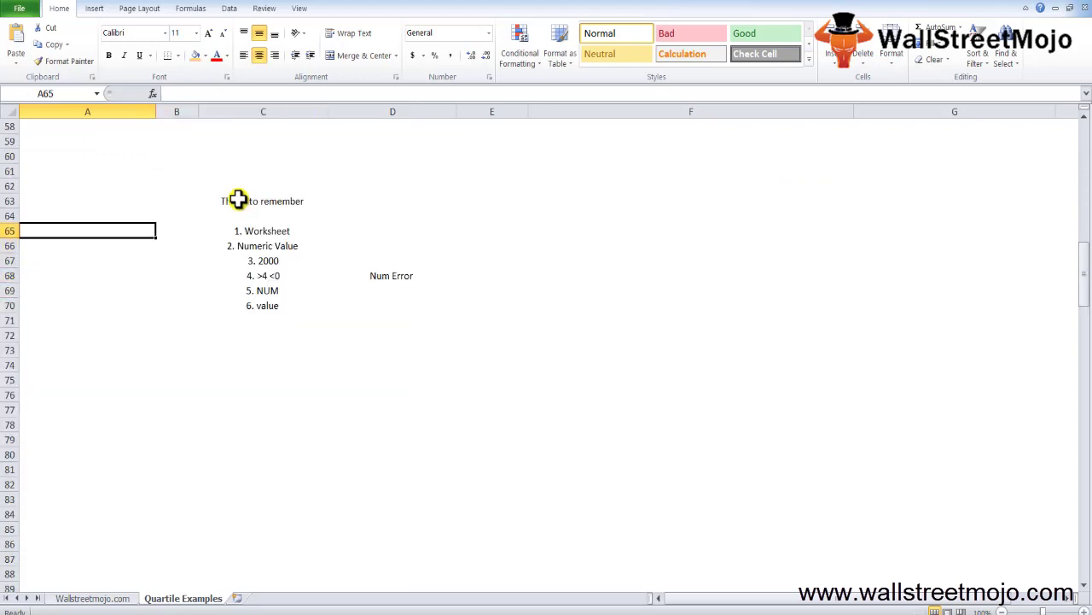
key(Up)
key(shift+Right)
key(shift+Down)
key(shift+Down)
key(shift+Right)
key(shift+Right)
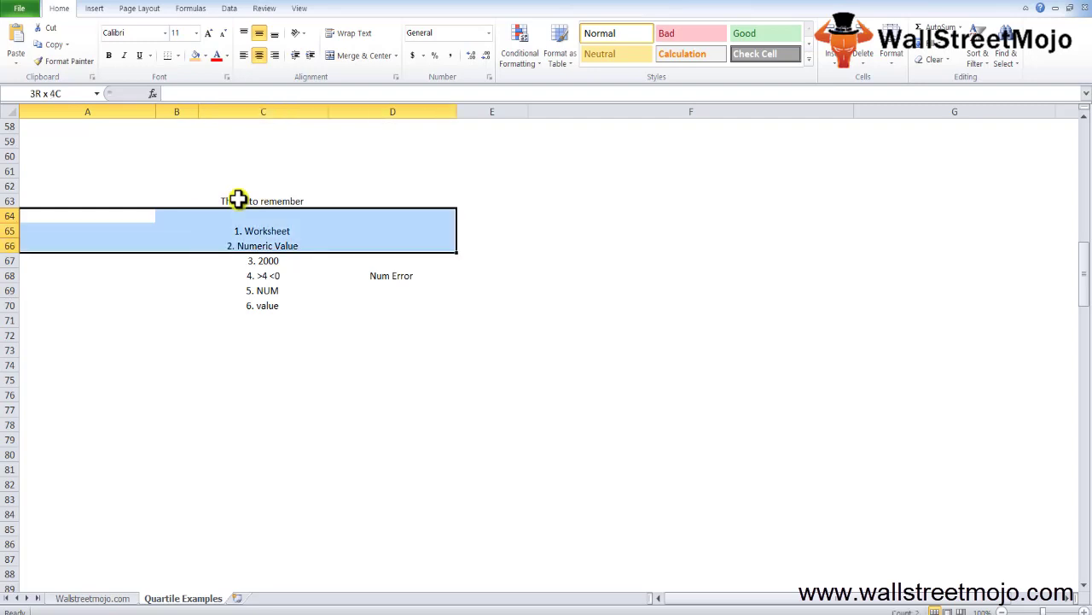
key(shift+Down)
key(shift+Down)
key(shift+Down)
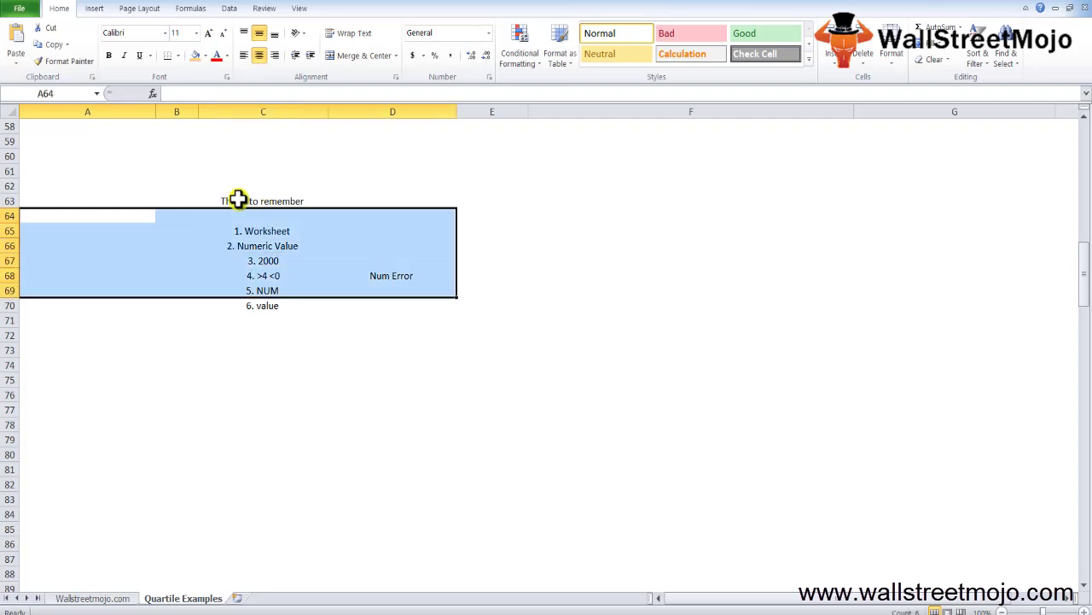